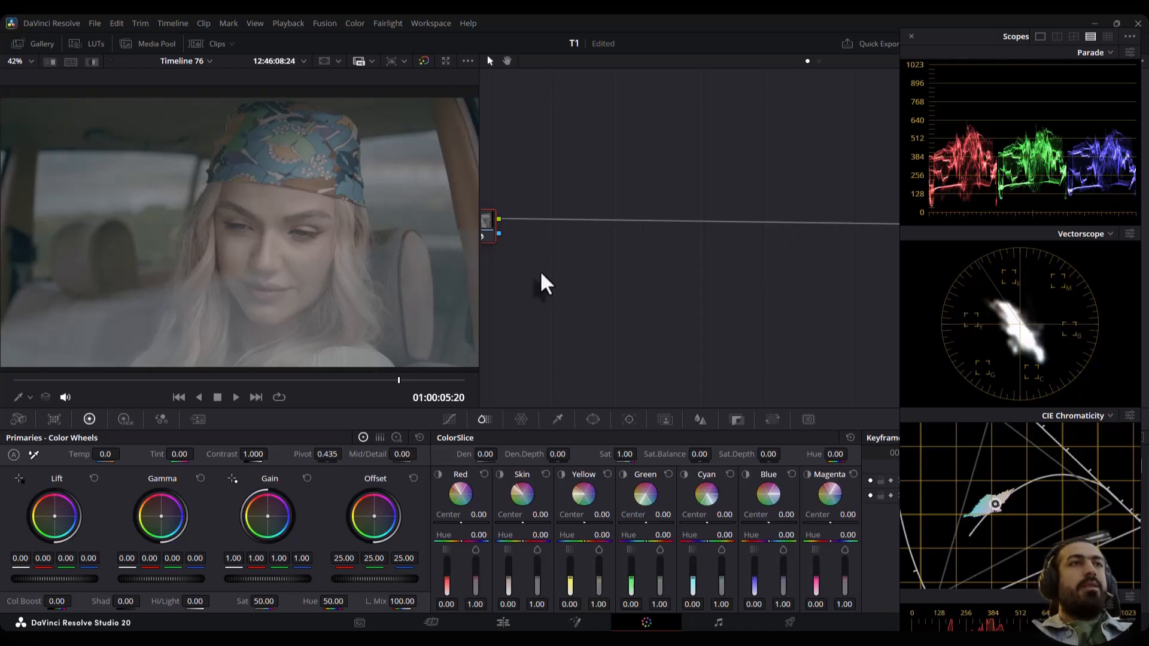
Add a serial node and raise the master gain to 1.44 and the master lift to 0.02
key(alt+s)
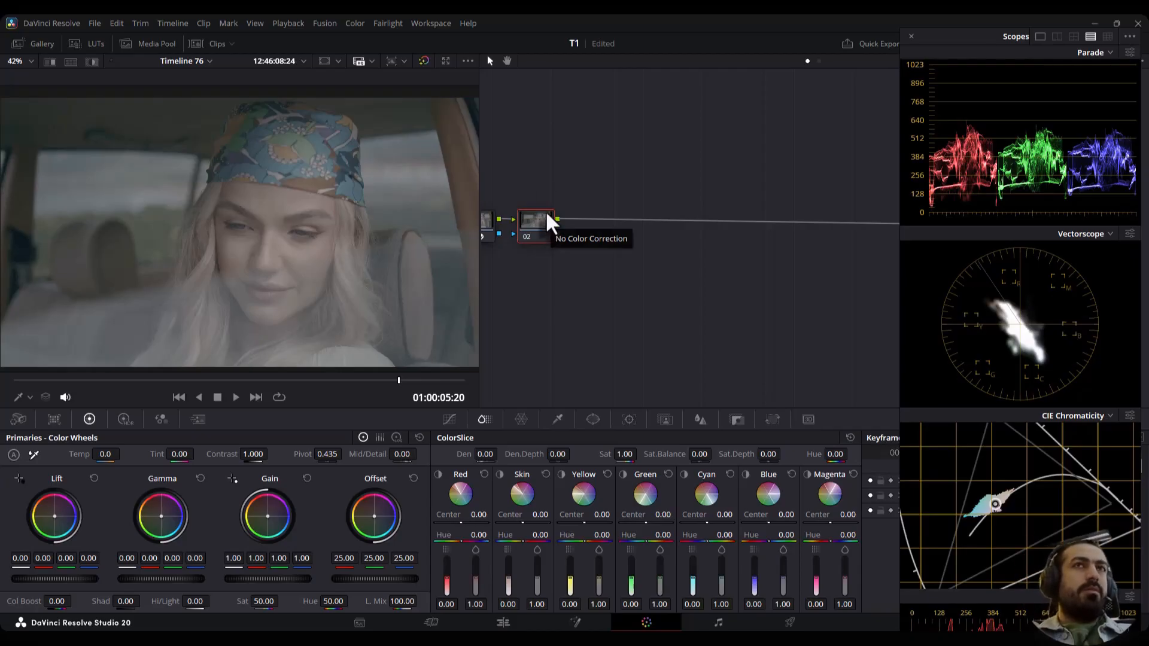
drag(268, 579, 306, 579)
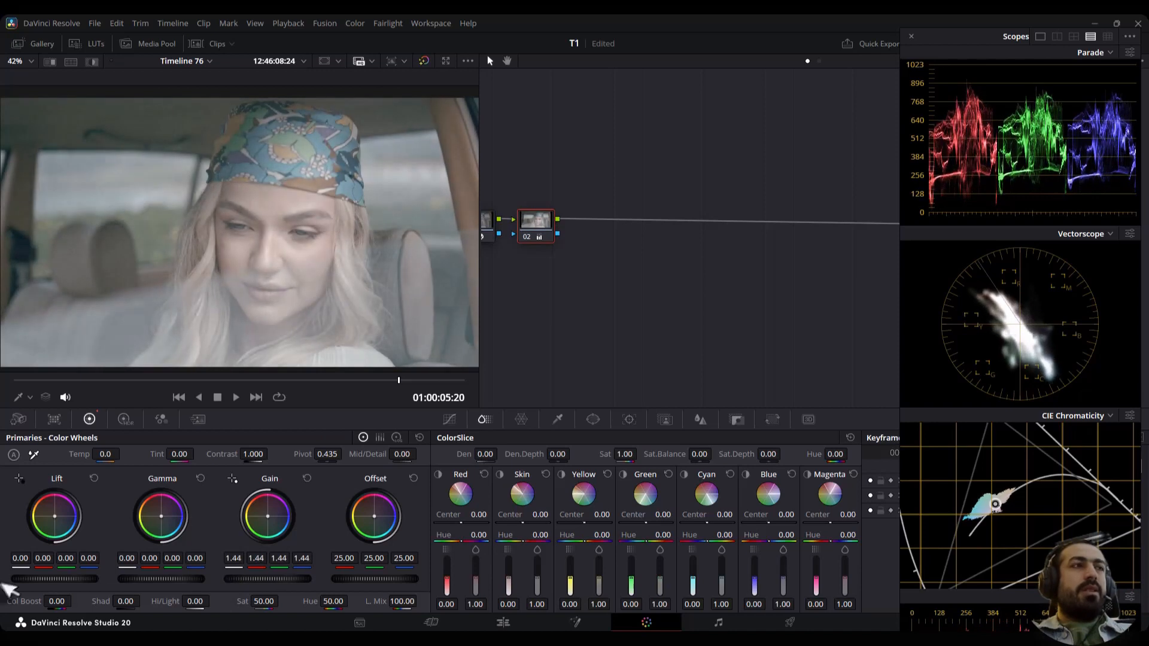
drag(36, 579, 45, 579)
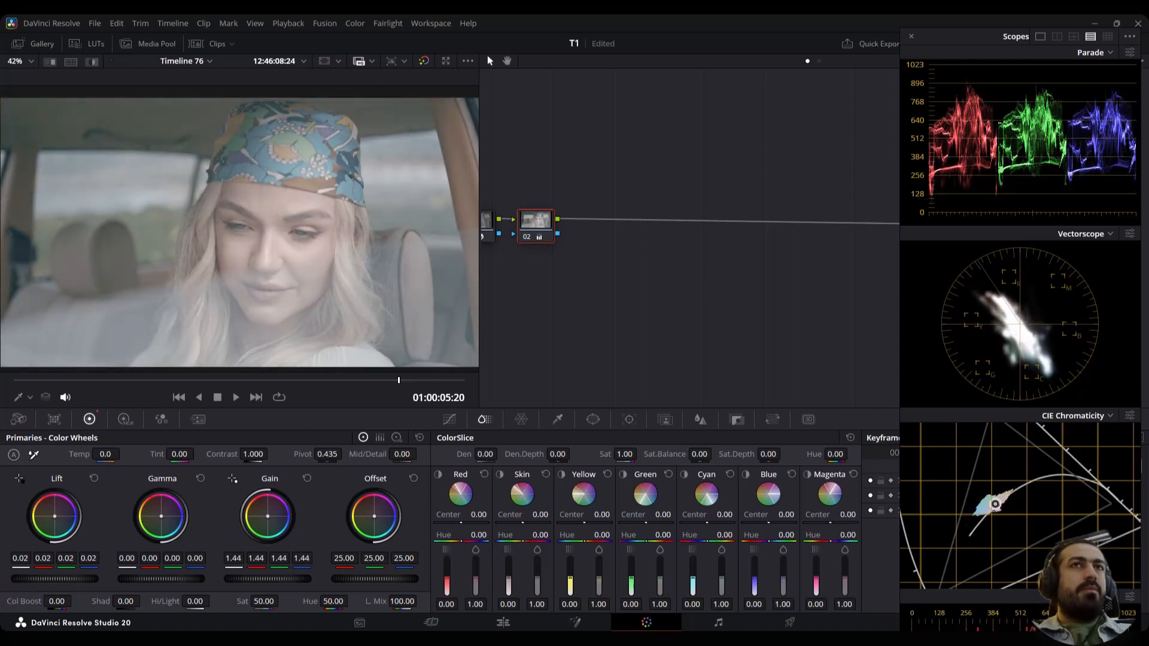
Add a parallel node, place default anchors on its custom curve, and lower the shadow and lower-midtone points for contrast
key(alt+p)
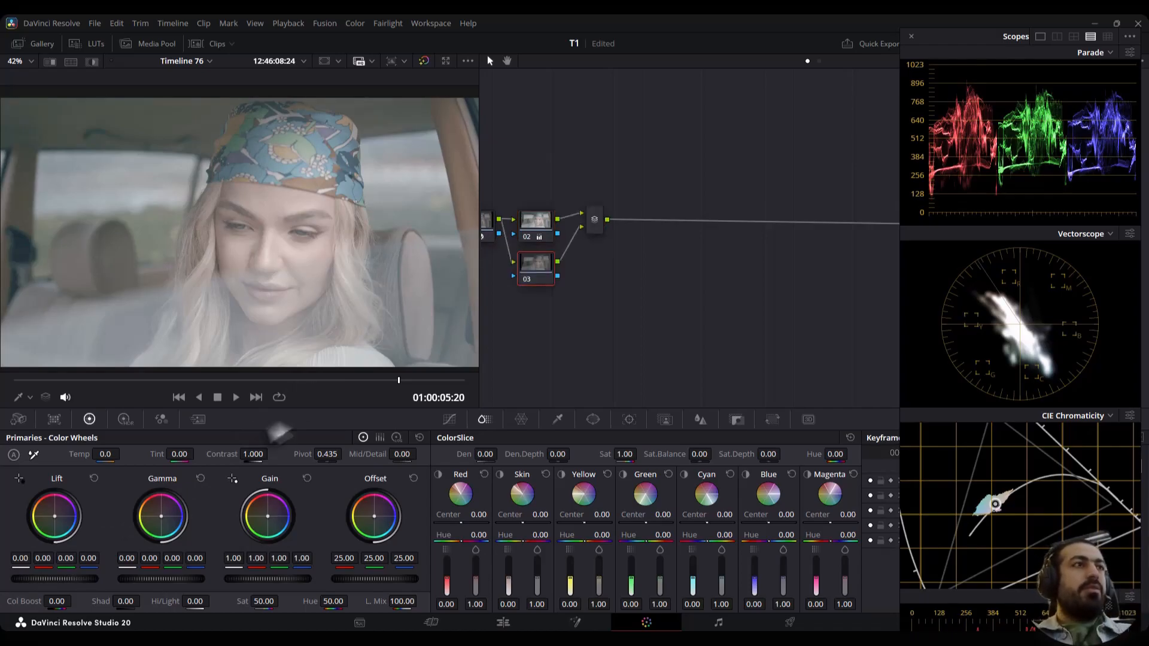
click(449, 419)
click(850, 437)
click(867, 526)
drag(494, 566, 494, 583)
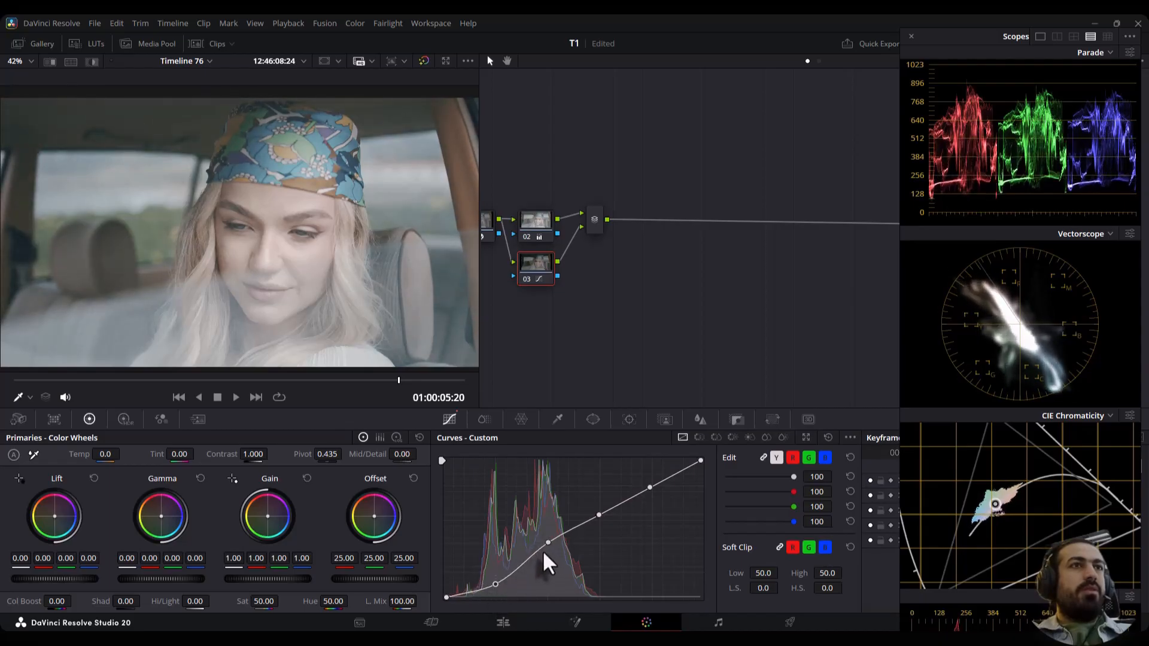
drag(547, 542, 548, 548)
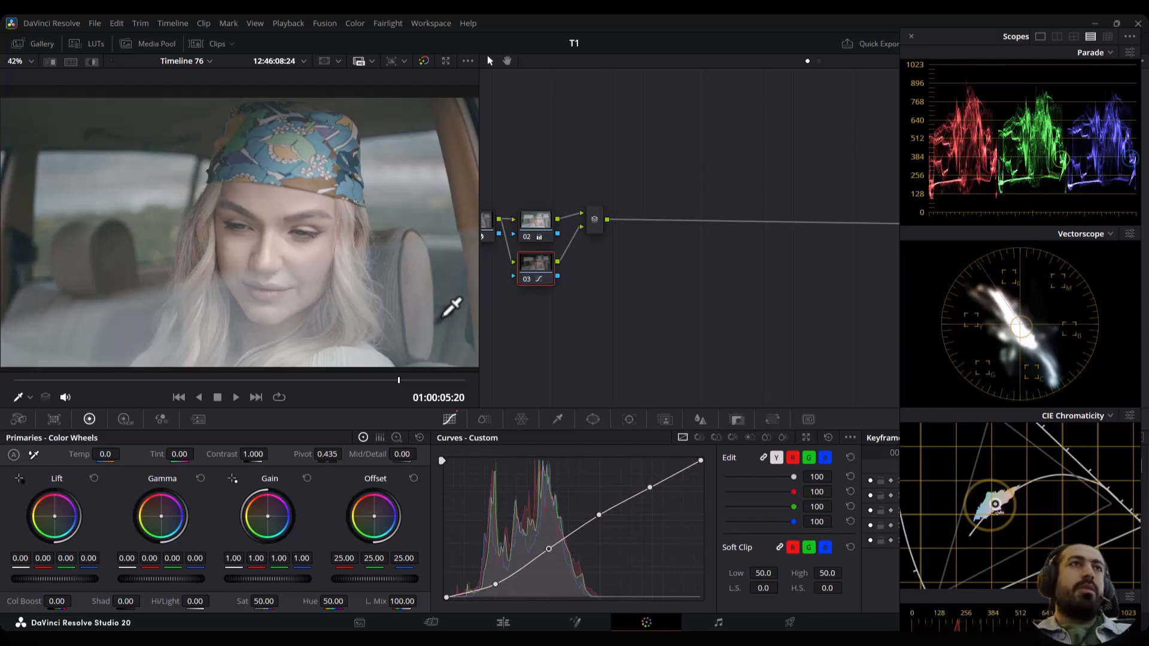
Add another parallel node and set its HDR wheels to Shadow exposure -0.87 and Light exposure 0.11
key(alt+l)
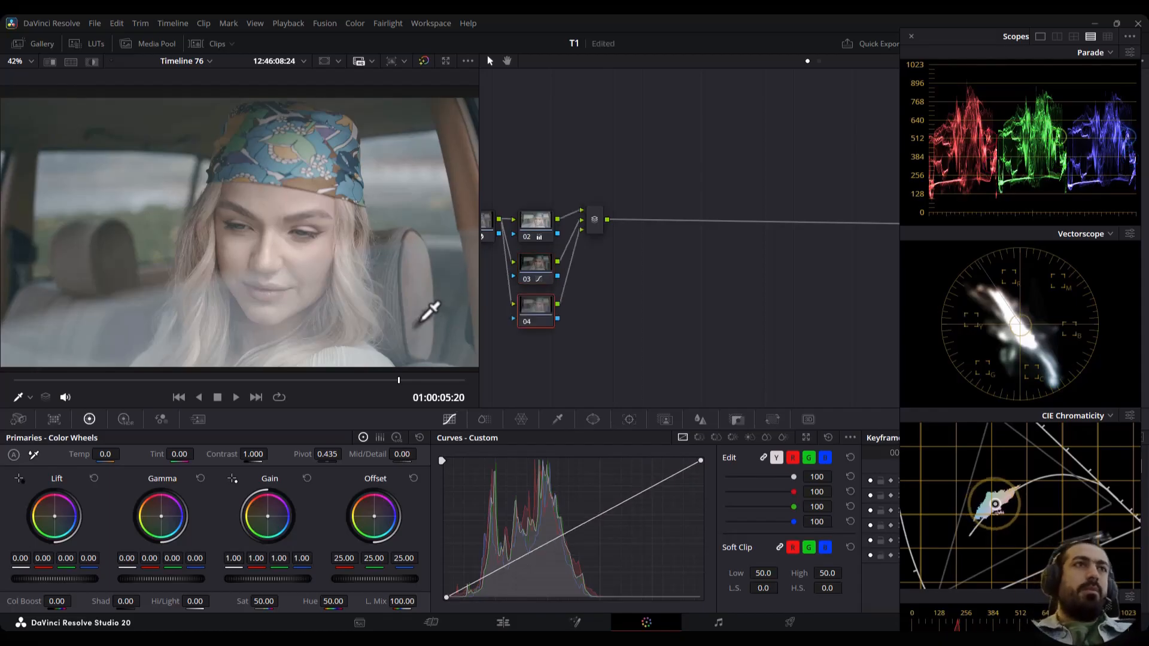
click(124, 419)
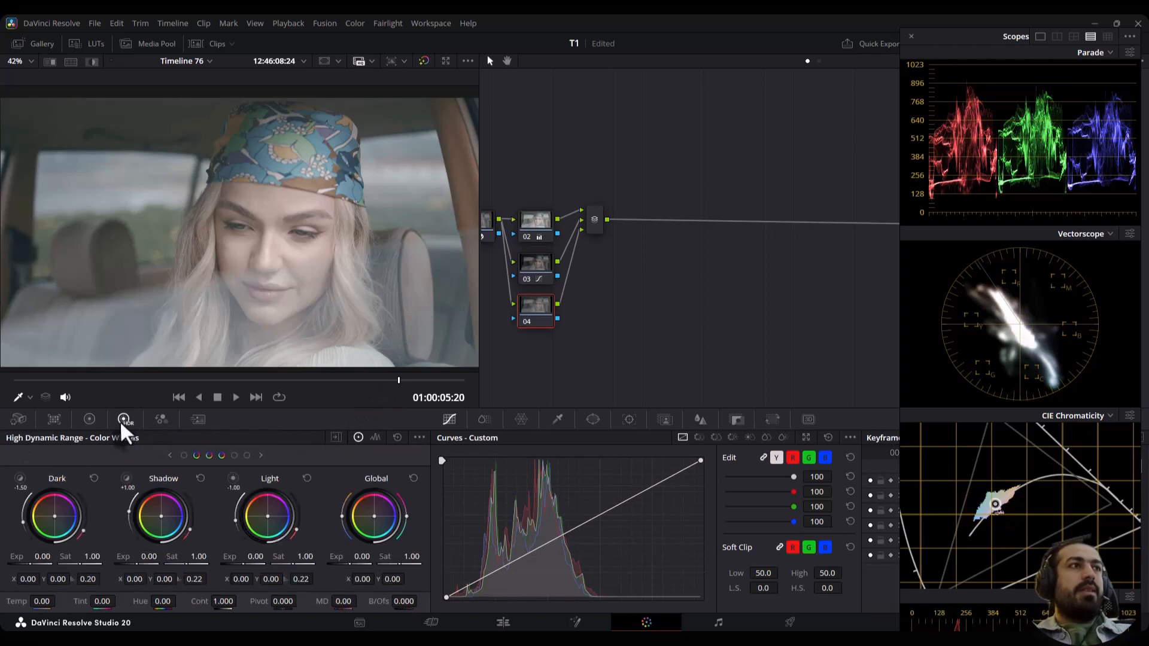
drag(148, 556, 96, 557)
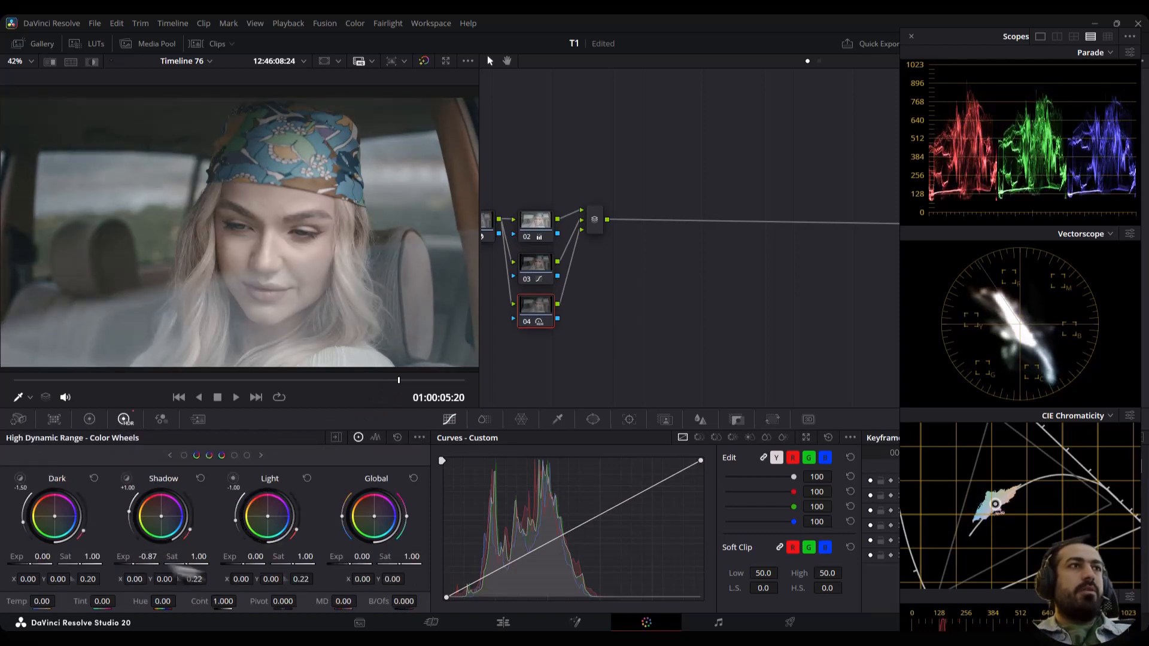
drag(256, 556, 263, 556)
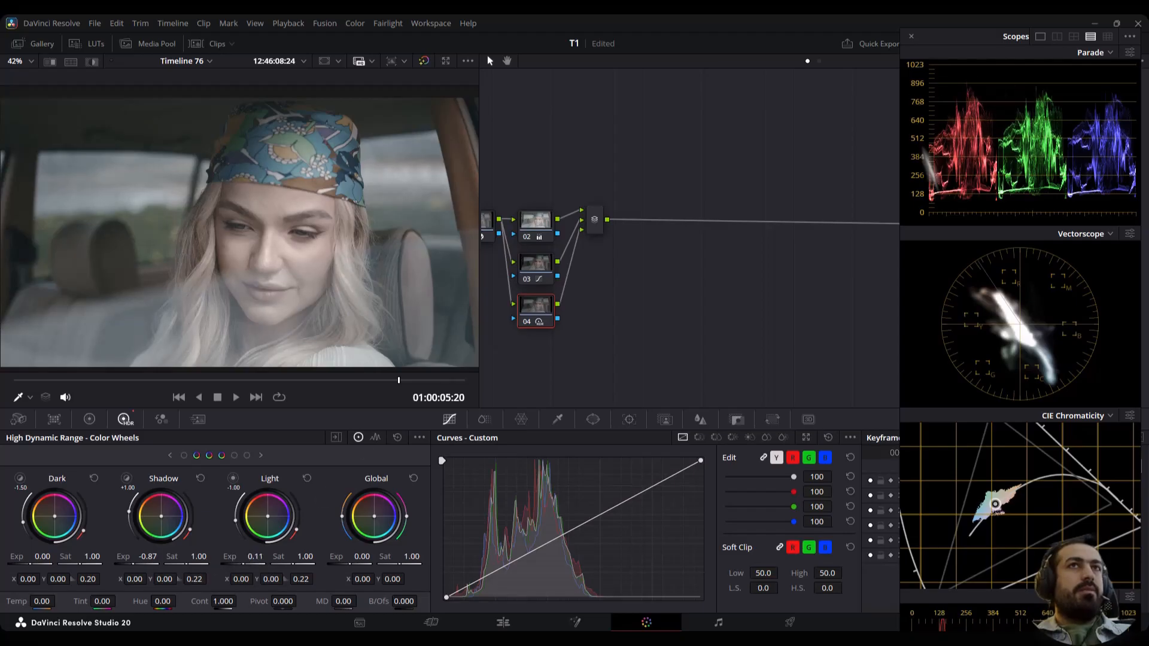
Add a fourth parallel branch and raise the log wheels' Shadow level to 0.20 in all three channels
key(alt+p)
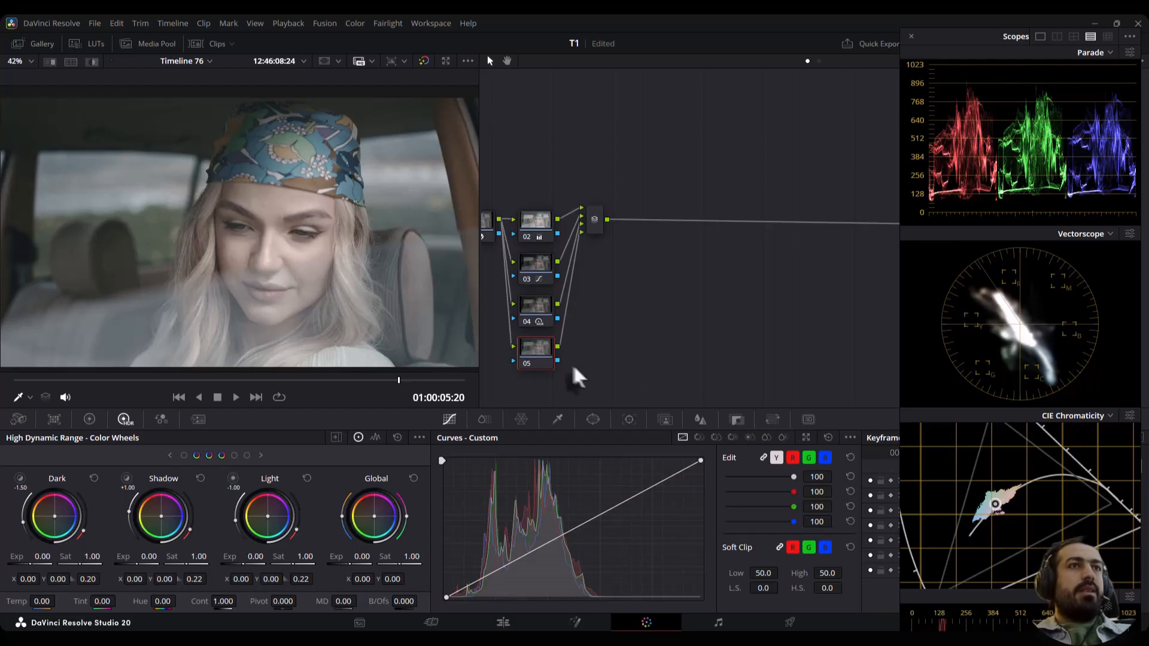
click(89, 419)
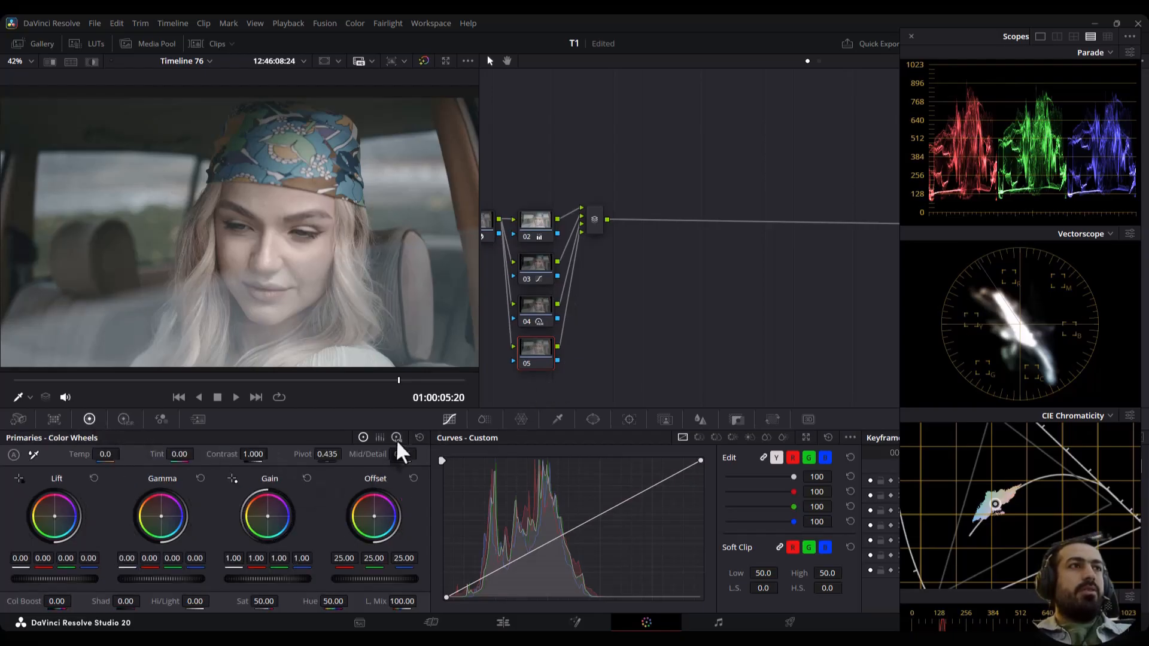
click(397, 439)
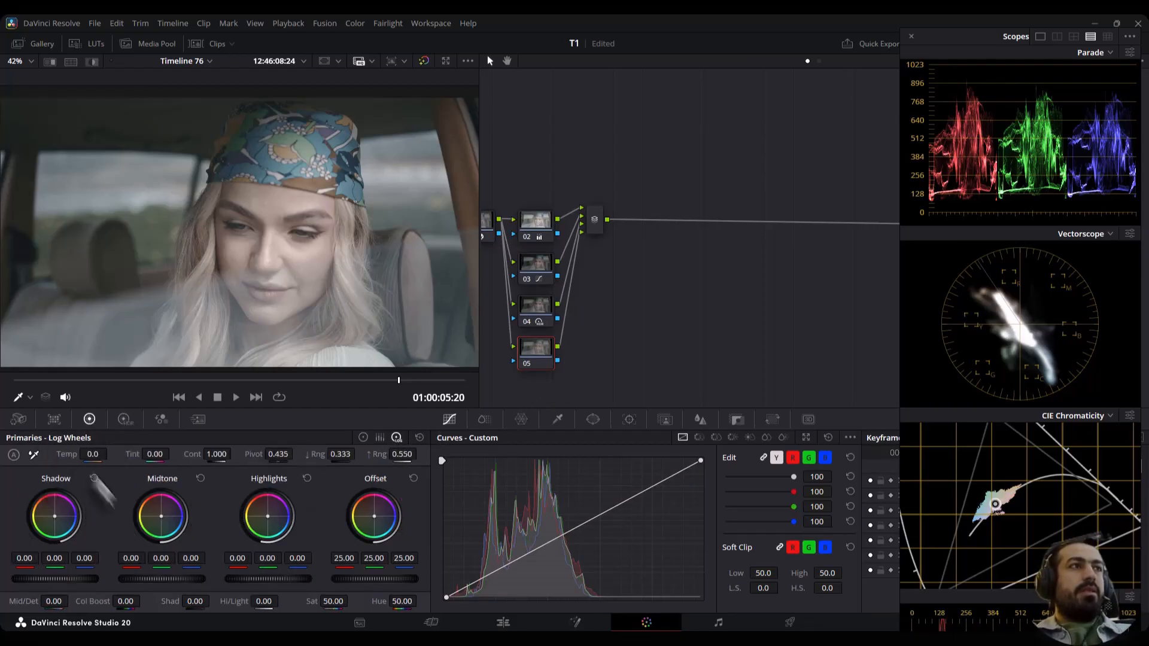
drag(34, 581, 69, 580)
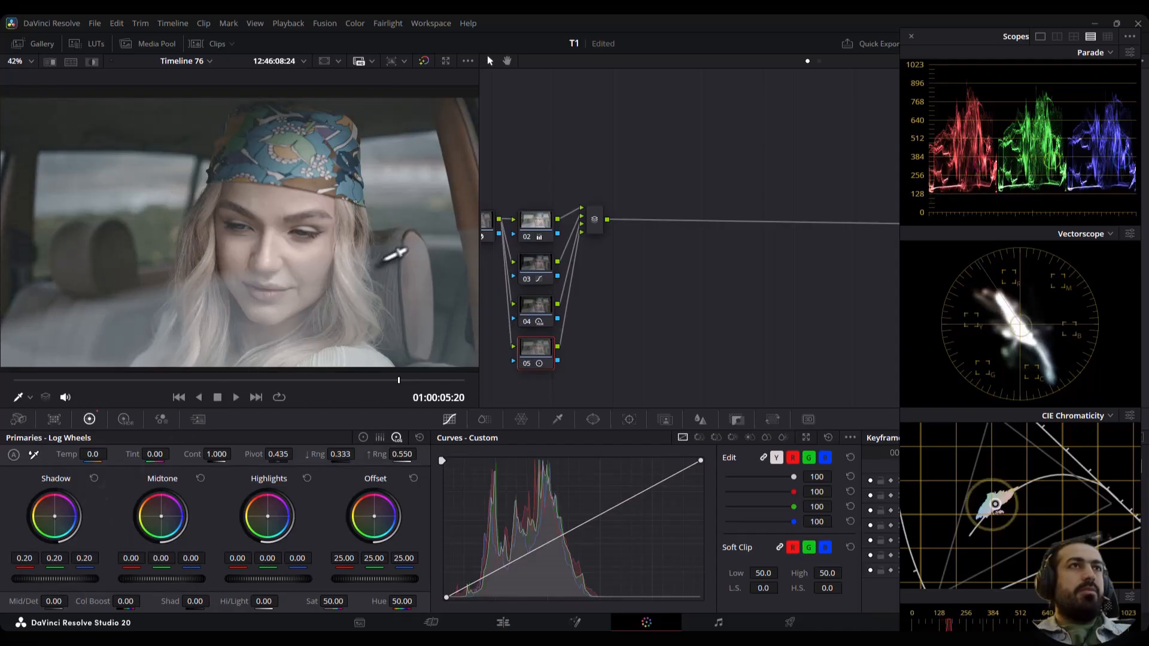
Bring the master lift of node 02 back to 0.00
click(536, 223)
click(363, 437)
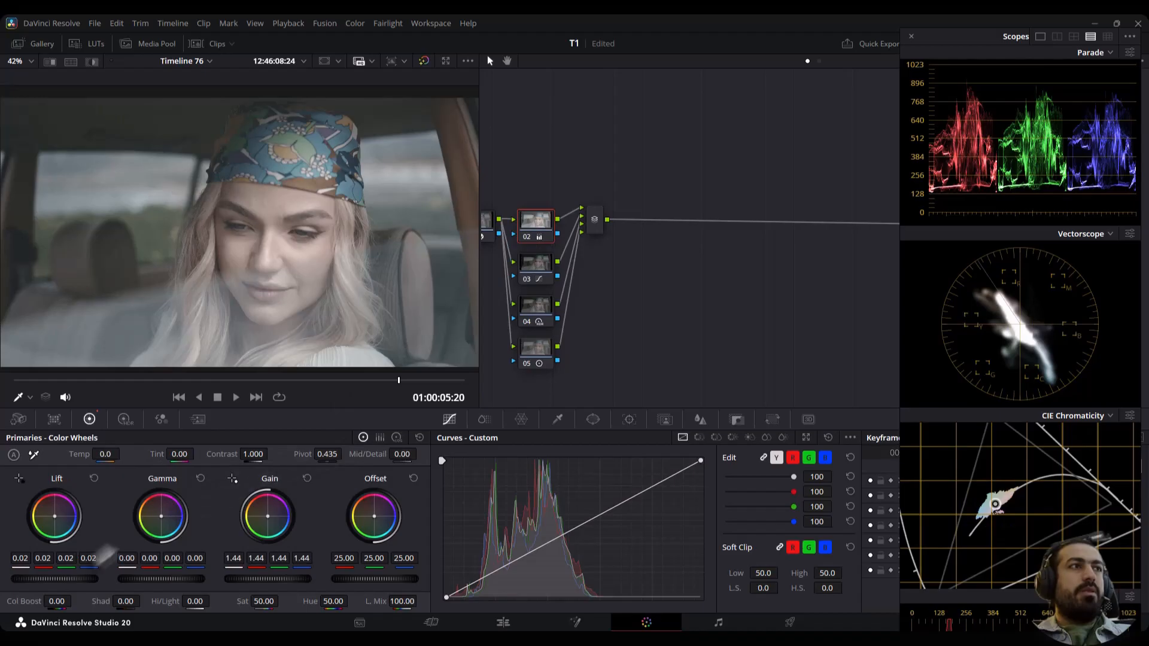
drag(55, 580, 50, 579)
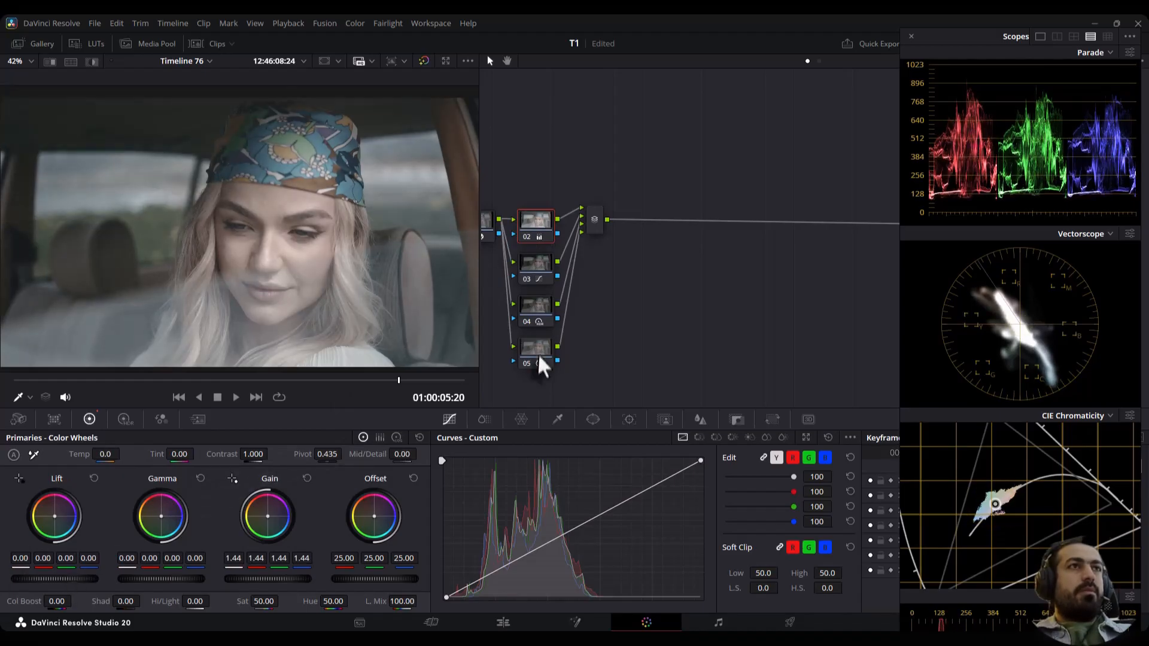
Reduce the blur radius slightly on node 05
click(541, 359)
click(701, 420)
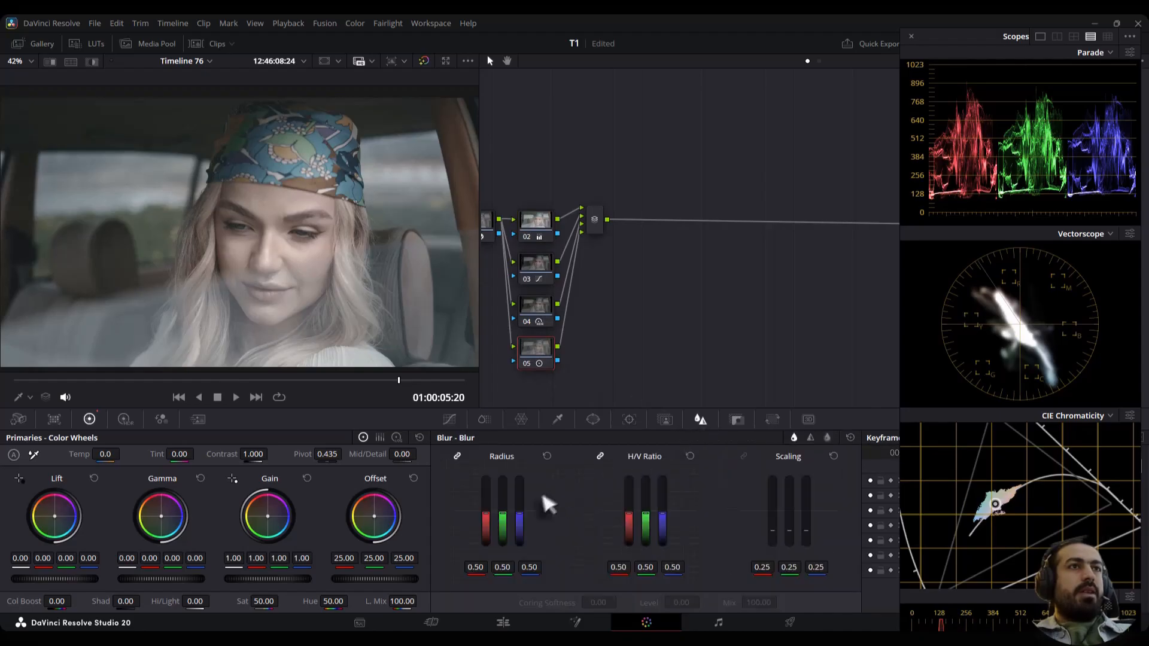
drag(503, 514, 502, 515)
Add a serial node after the parallel mixer and lower the shadow point of its custom curve using default anchors
drag(598, 218, 586, 242)
key(alt+s)
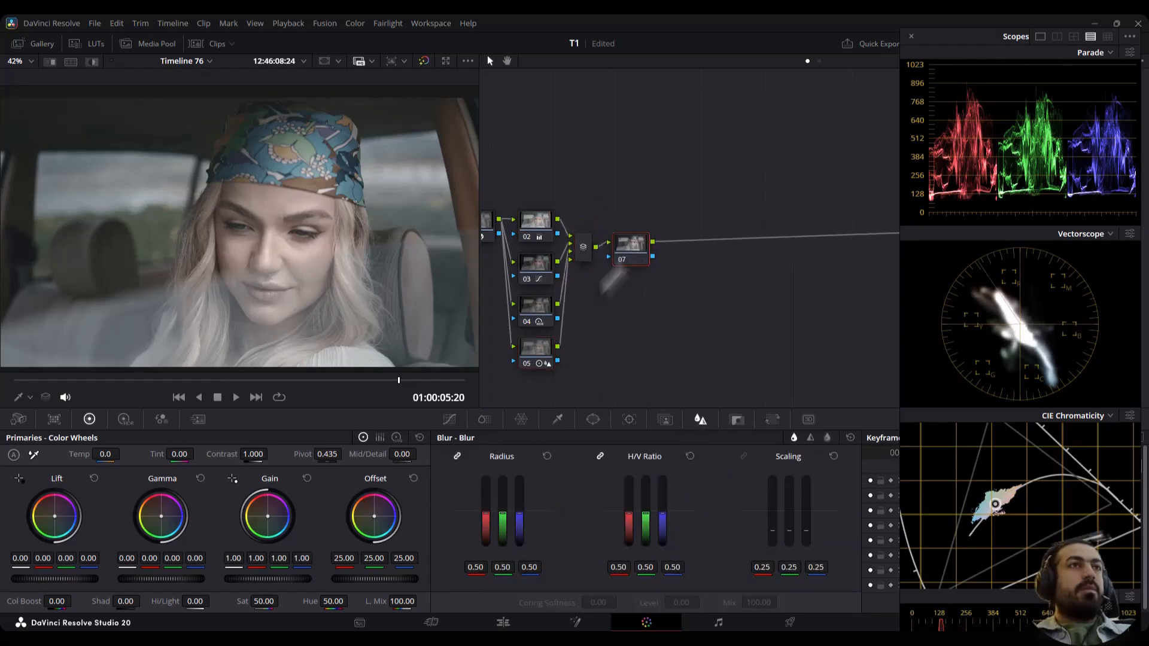
click(449, 419)
click(850, 437)
click(866, 537)
drag(497, 575, 497, 579)
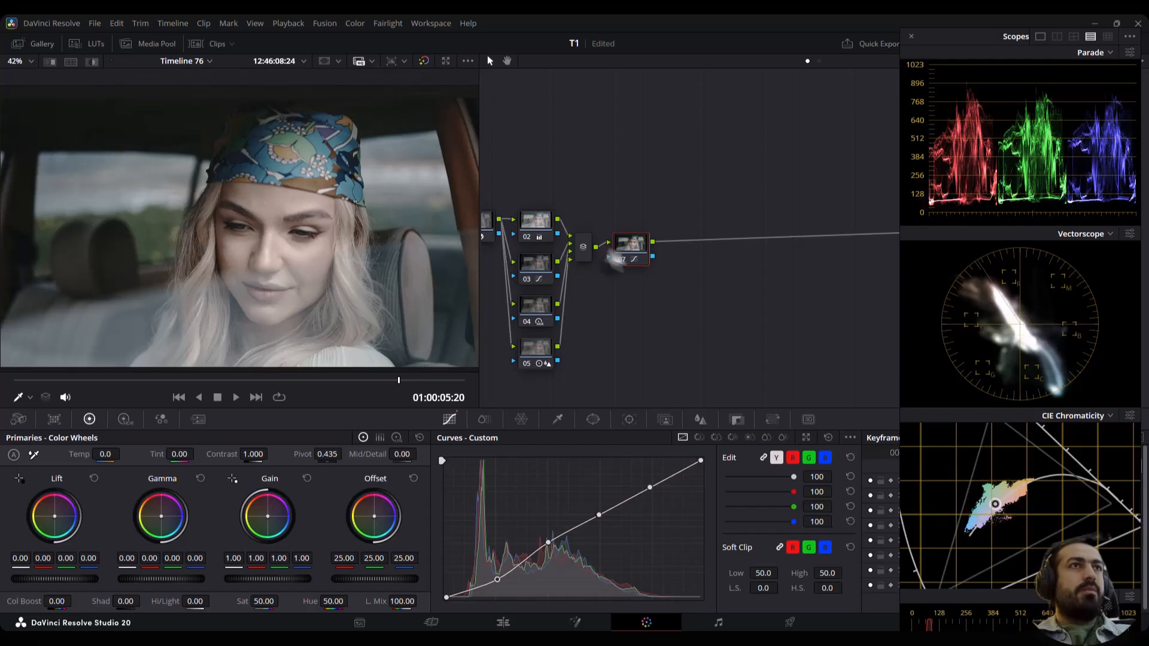
Add a serial node and set the overall ColorSlice saturation to 2.00
key(alt+s)
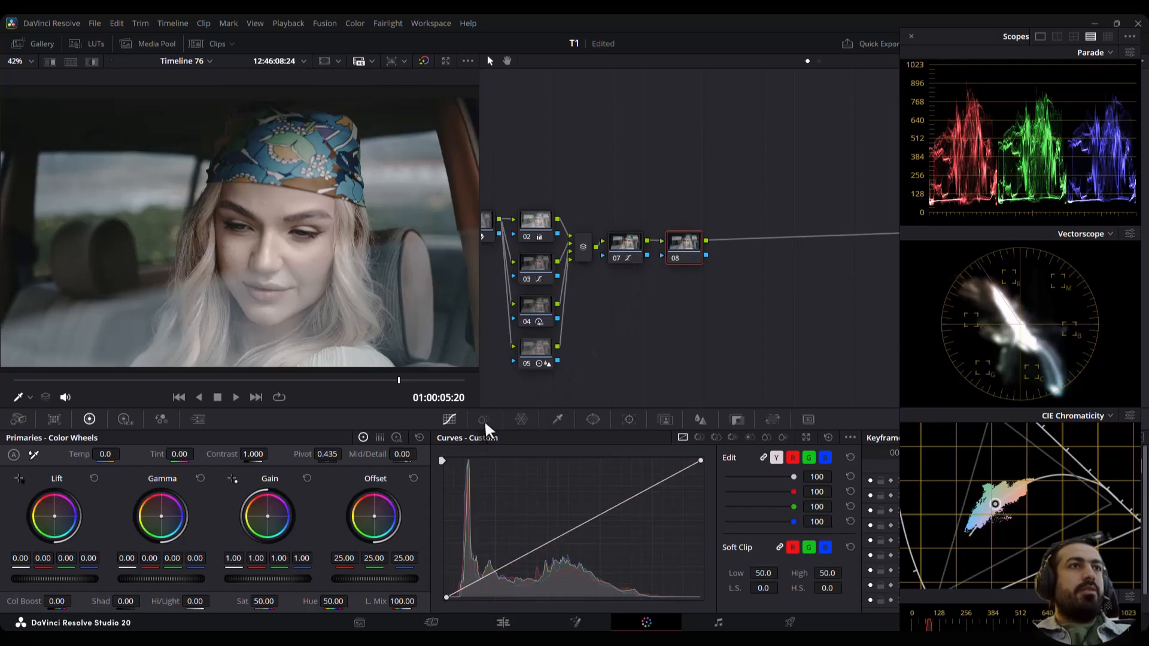
click(484, 419)
drag(616, 455, 636, 422)
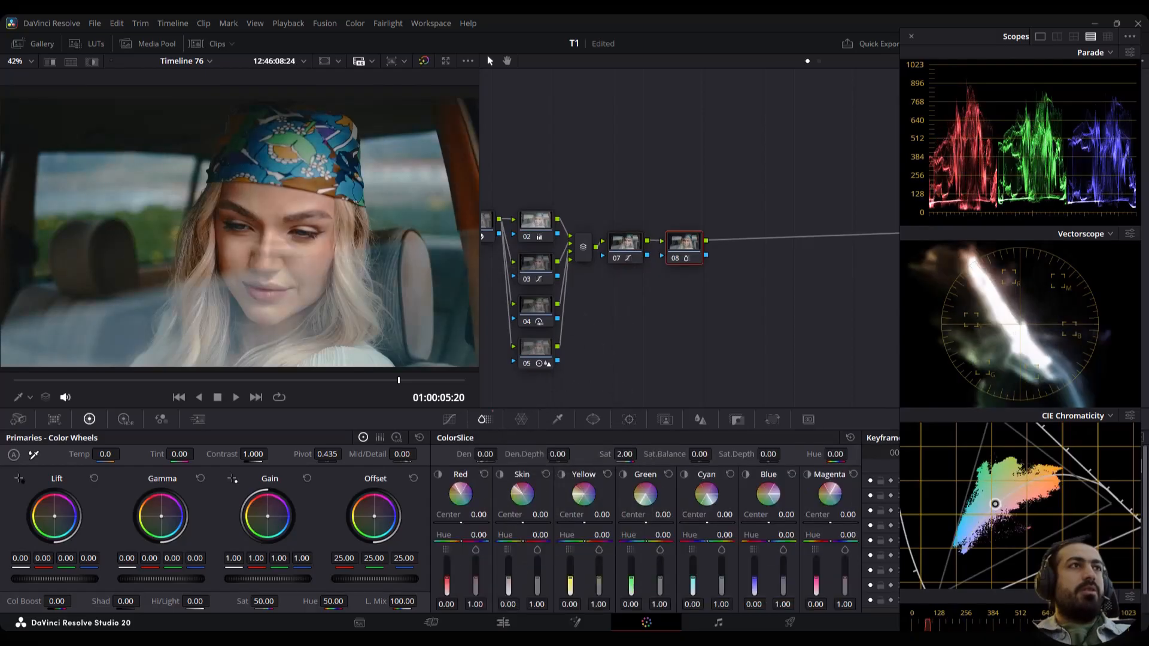
Add a serial node and push its gamma toward teal with red -0.04, green 0.01 and blue 0.02
scroll(228, 249, down, 1)
drag(657, 252, 632, 183)
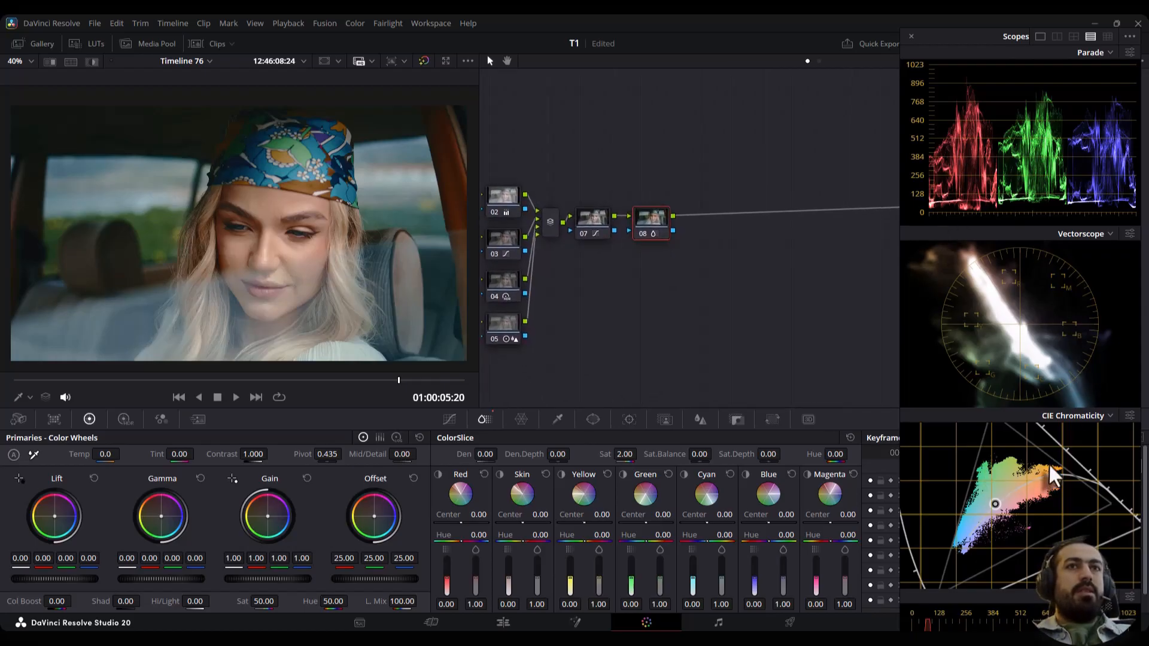
drag(638, 219, 633, 217)
key(alt+s)
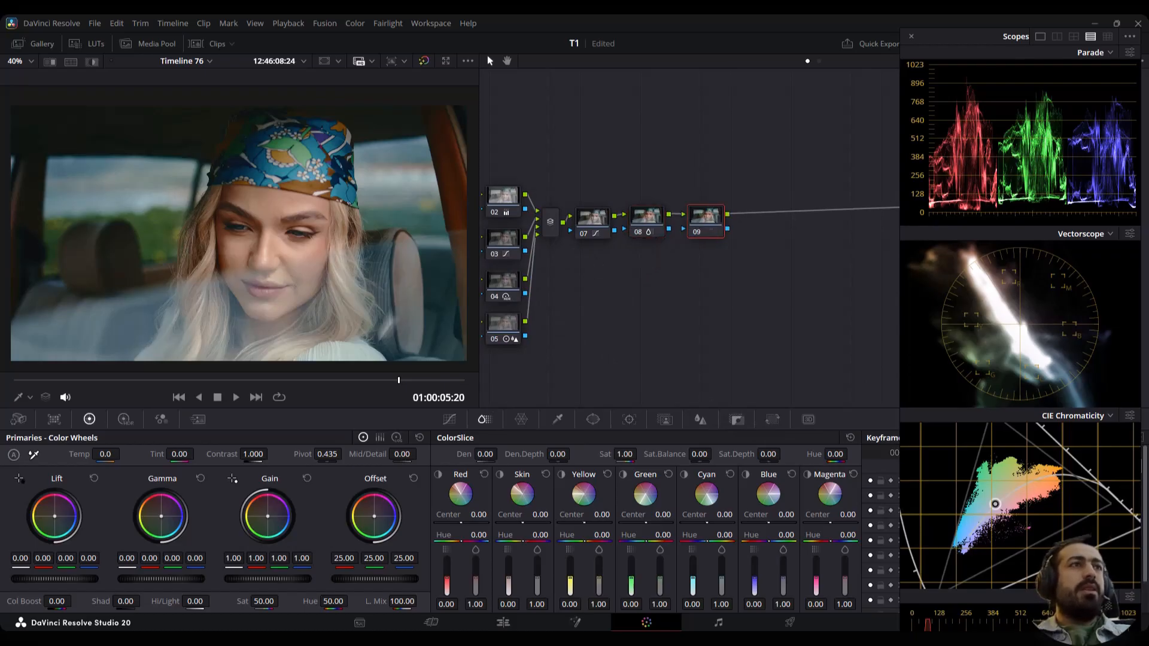
drag(161, 515, 162, 519)
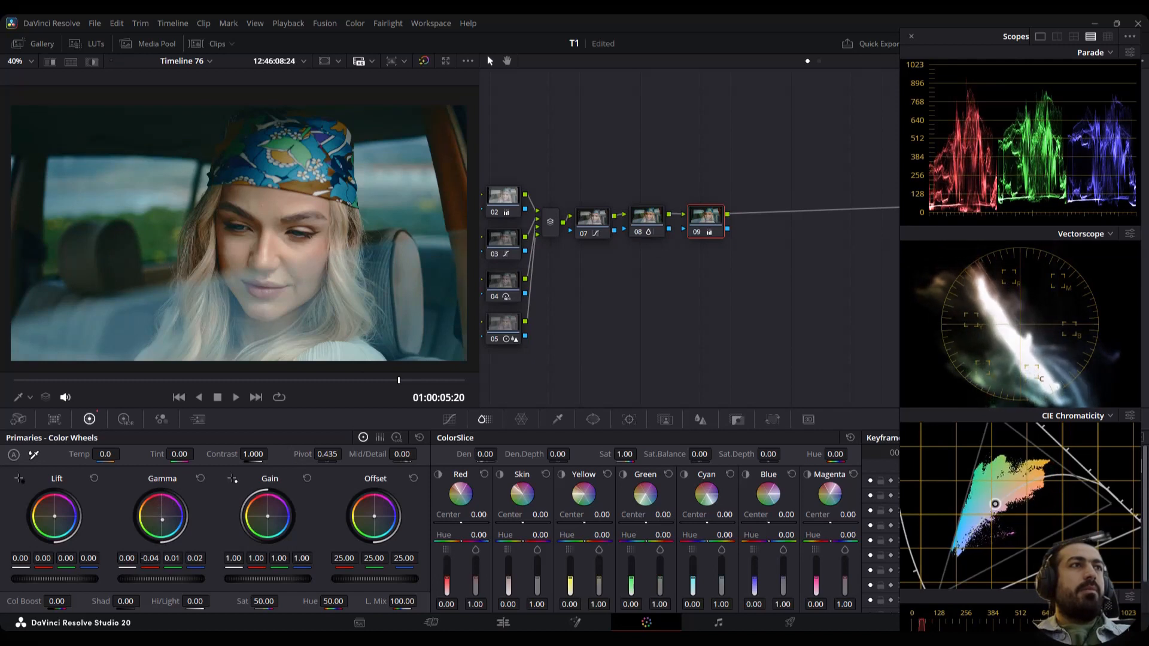
On a new serial node, set ColorSlice cyan to density 0.74 and saturation 0.67, and blue to density 0.58 and saturation 0.68
key(alt+s)
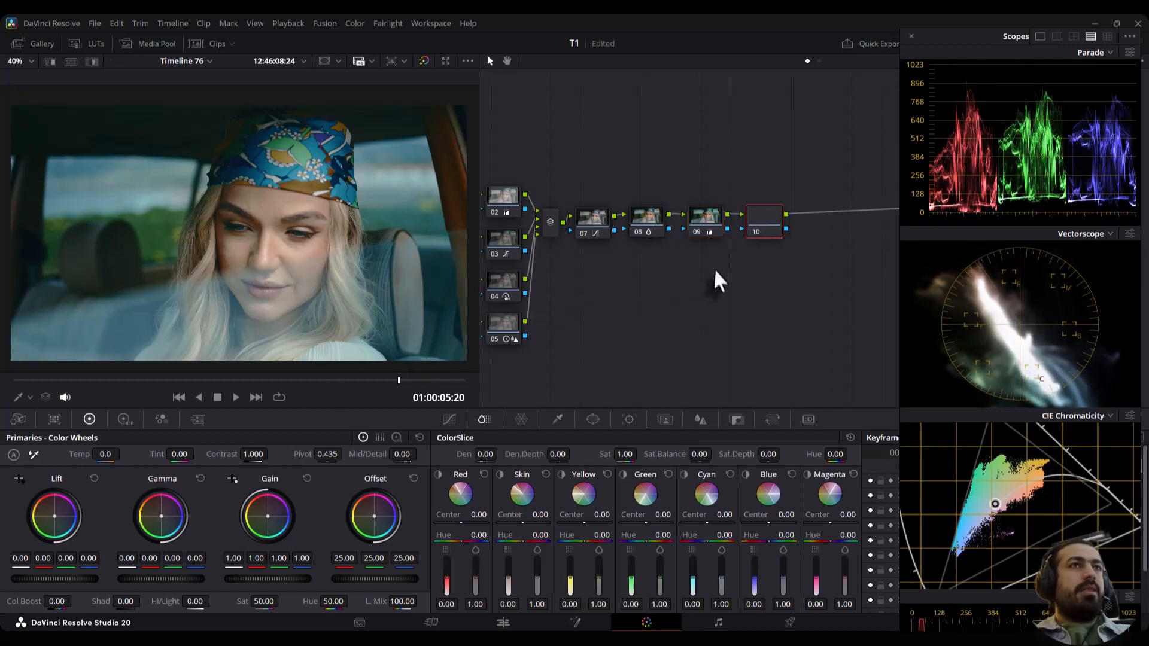
drag(755, 584, 796, 591)
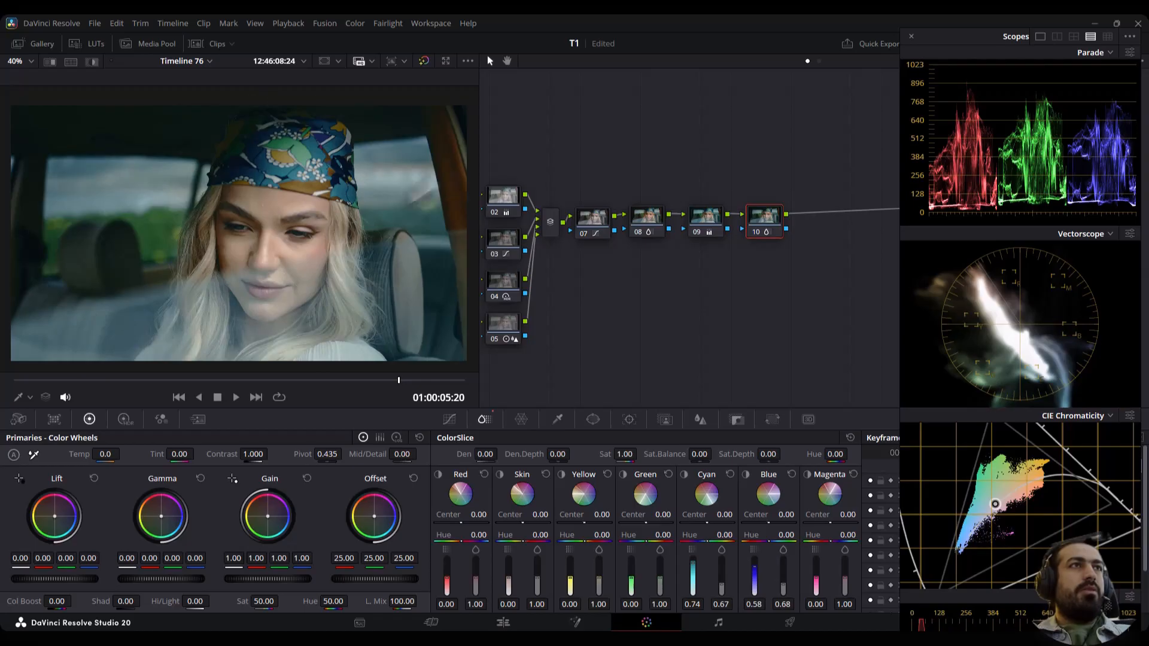
On a new serial node, key the face's skin with 3D qualifier strokes and warm the gamma to red 0.04, green -0.01, blue -0.03
key(alt+s)
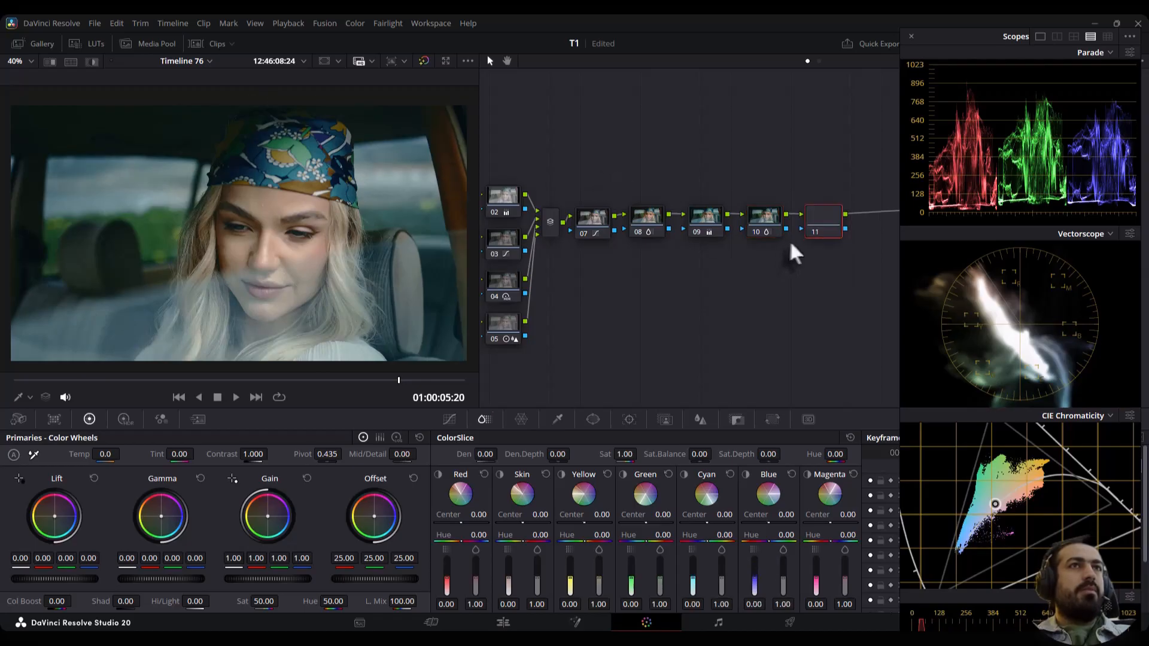
click(911, 36)
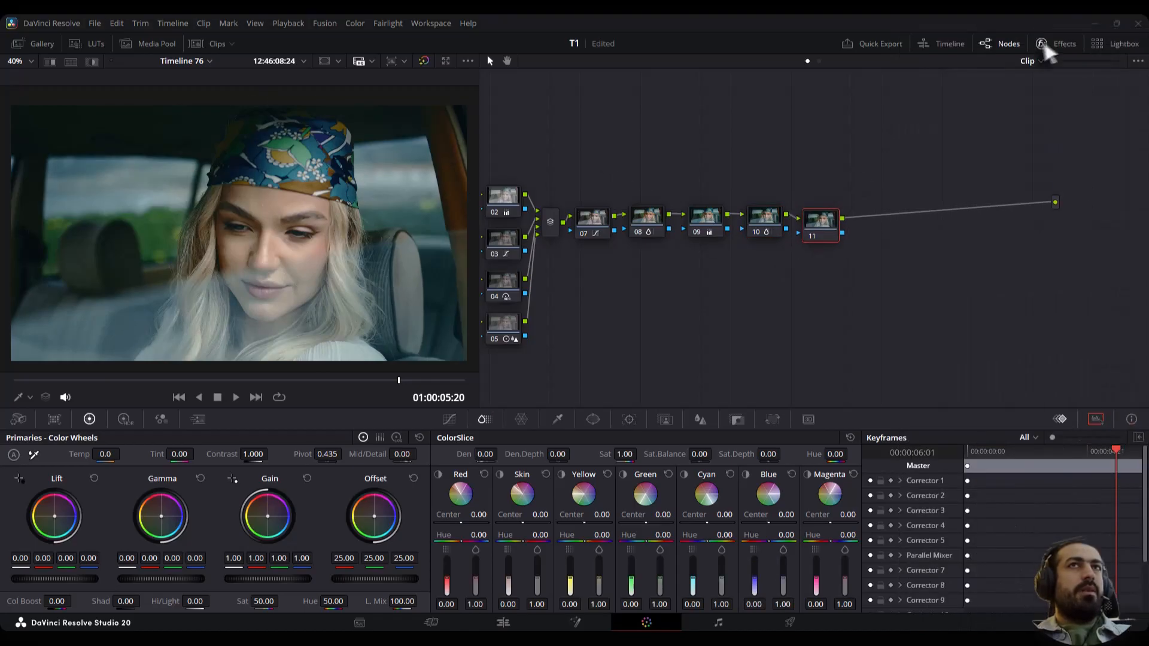
click(1049, 43)
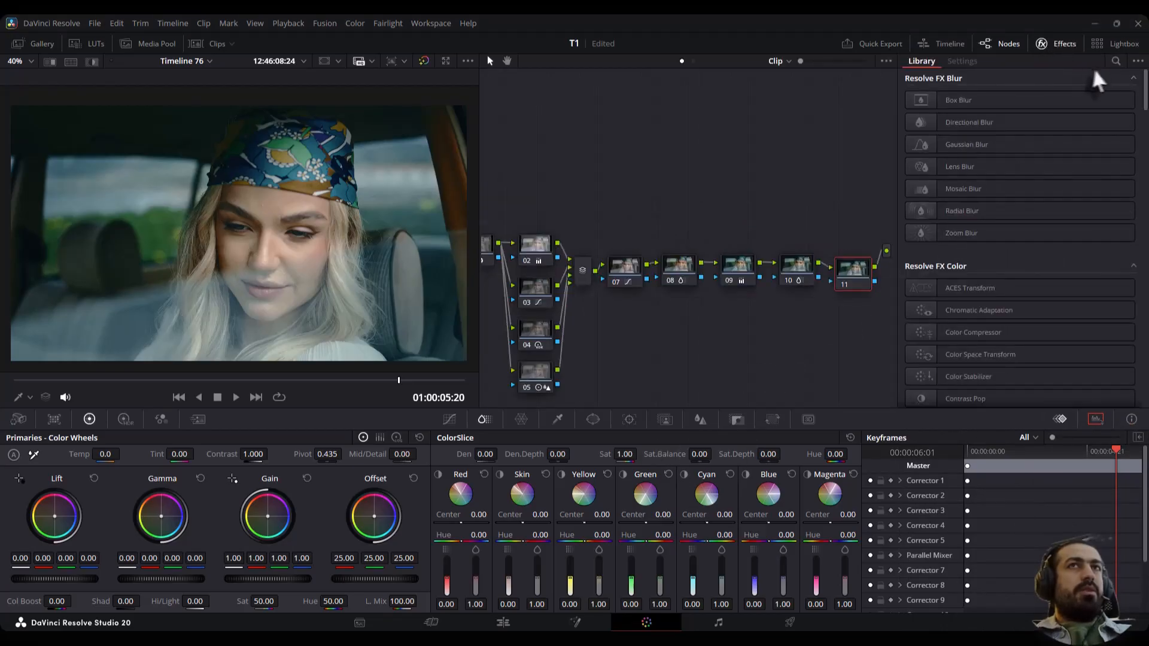
click(558, 419)
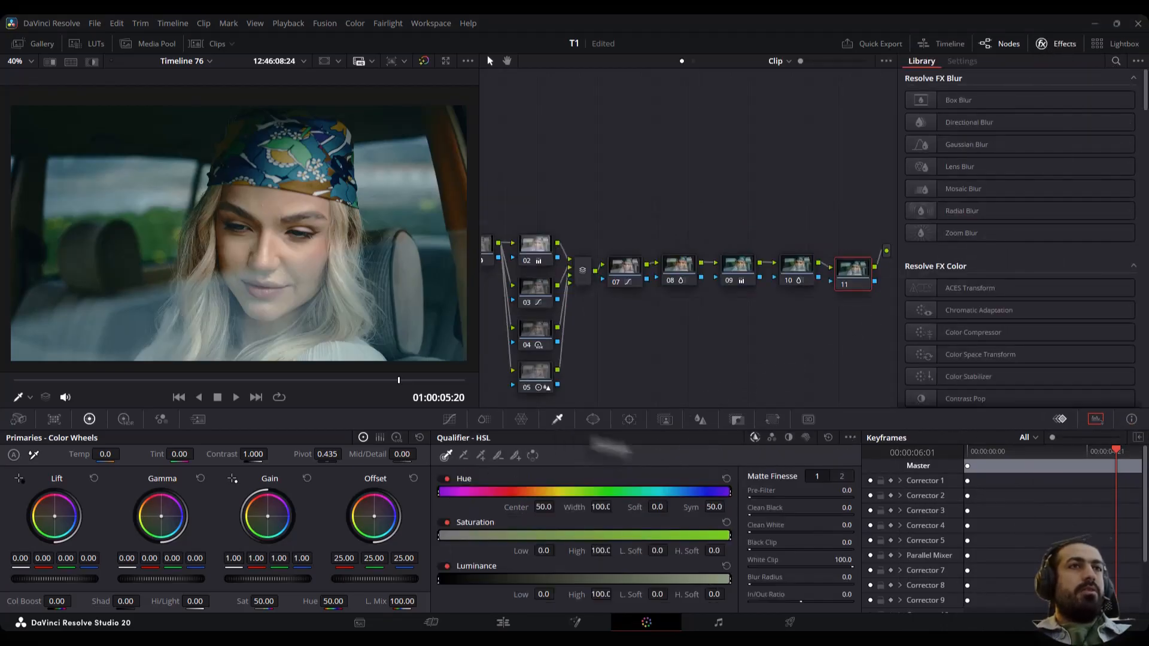
click(806, 438)
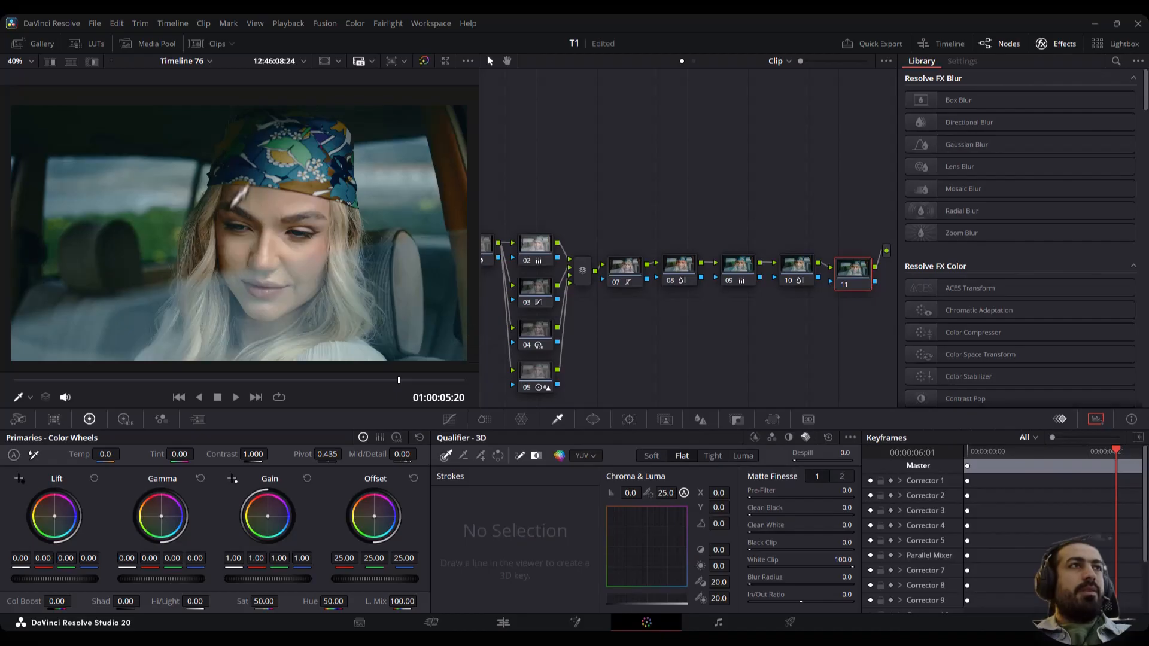
mouse_move(260, 194)
mouse_down()
mouse_move(321, 210)
mouse_move(308, 249)
mouse_move(295, 252)
mouse_up()
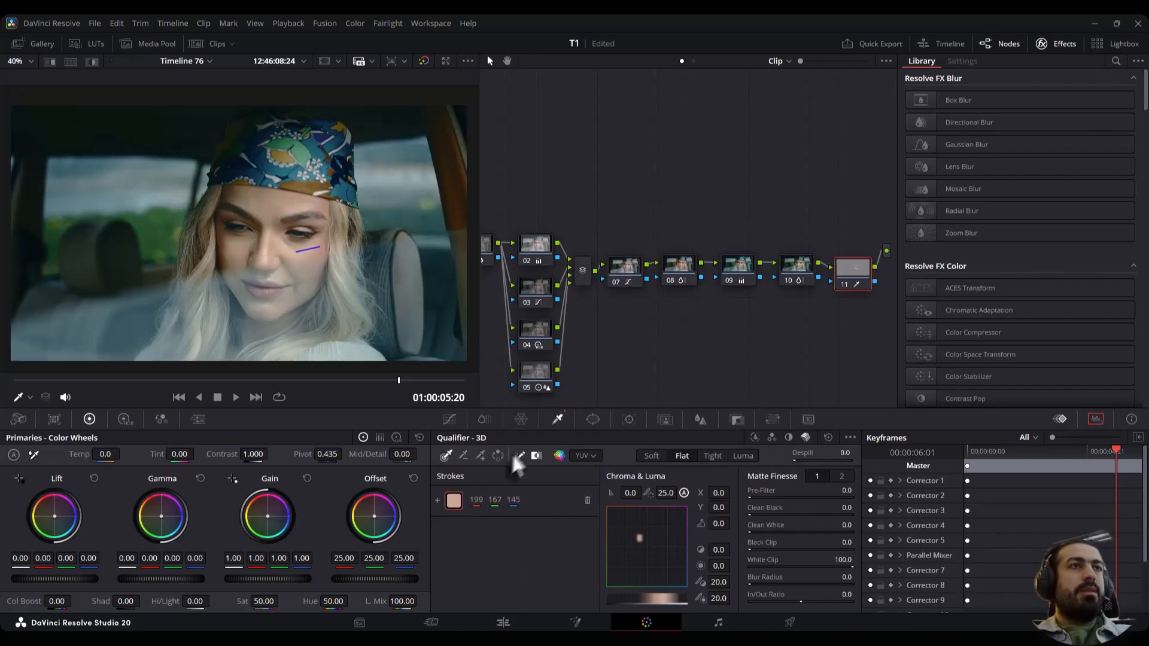
click(481, 455)
mouse_move(223, 246)
mouse_down()
mouse_move(246, 256)
mouse_move(281, 199)
mouse_move(346, 223)
mouse_up()
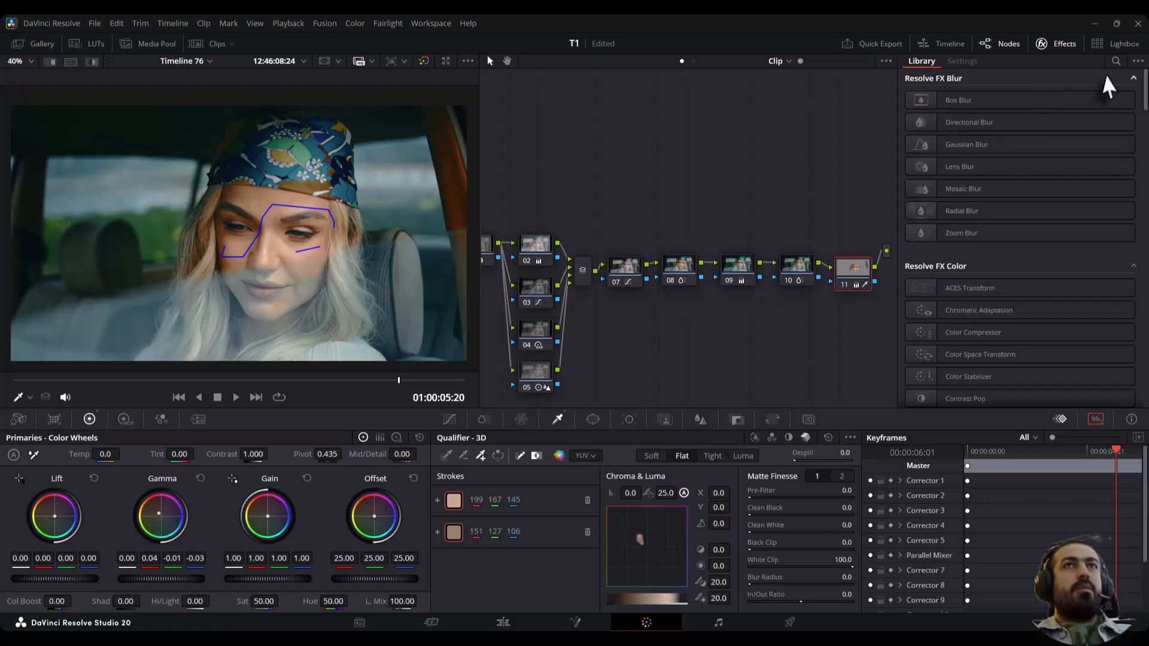
Find the Beauty effect in the effects library and apply it to the skin-keyed node 11
click(1114, 61)
text(be)
drag(969, 147, 853, 270)
scroll(252, 155, up, 2)
scroll(246, 212, up, 4)
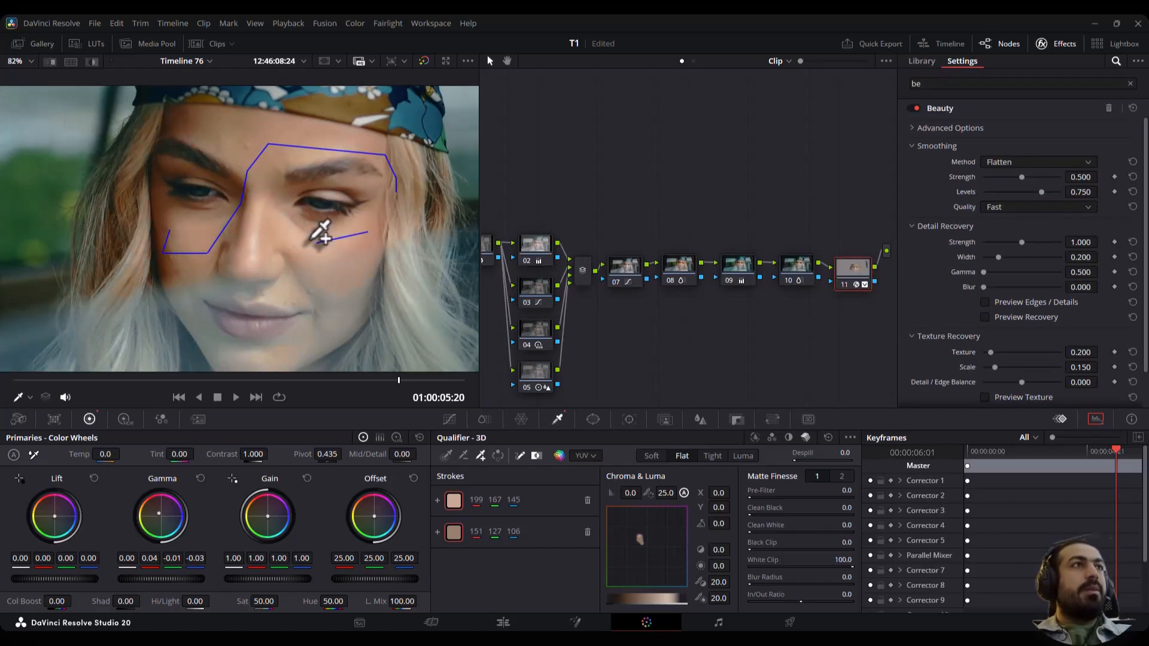
scroll(320, 233, down, 5)
scroll(290, 264, up, 4)
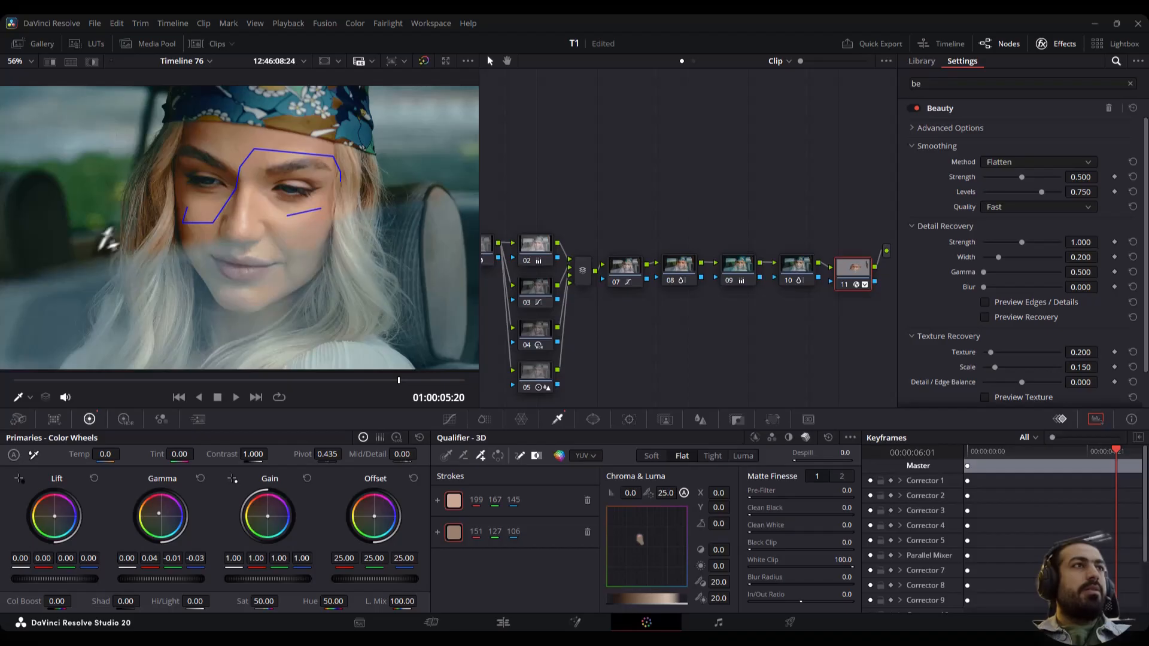
Add a parallel node alongside the skin-keyed node 11 and tidy the new node and mixer at the end of the chain
scroll(305, 262, down, 1)
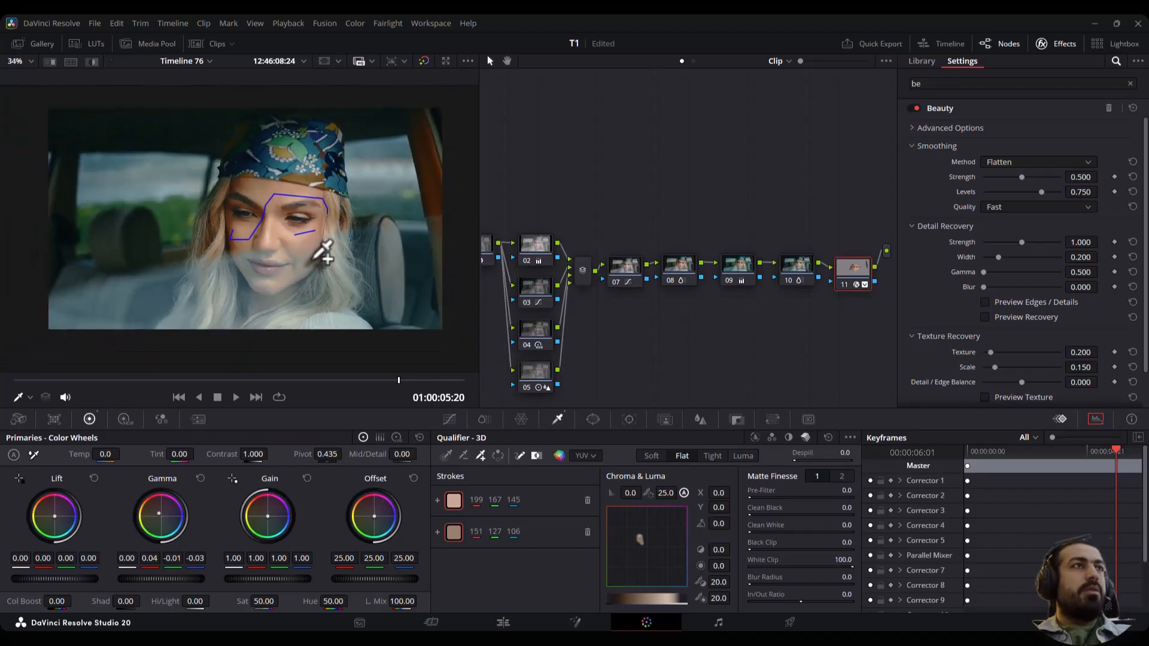
scroll(329, 262, down, 3)
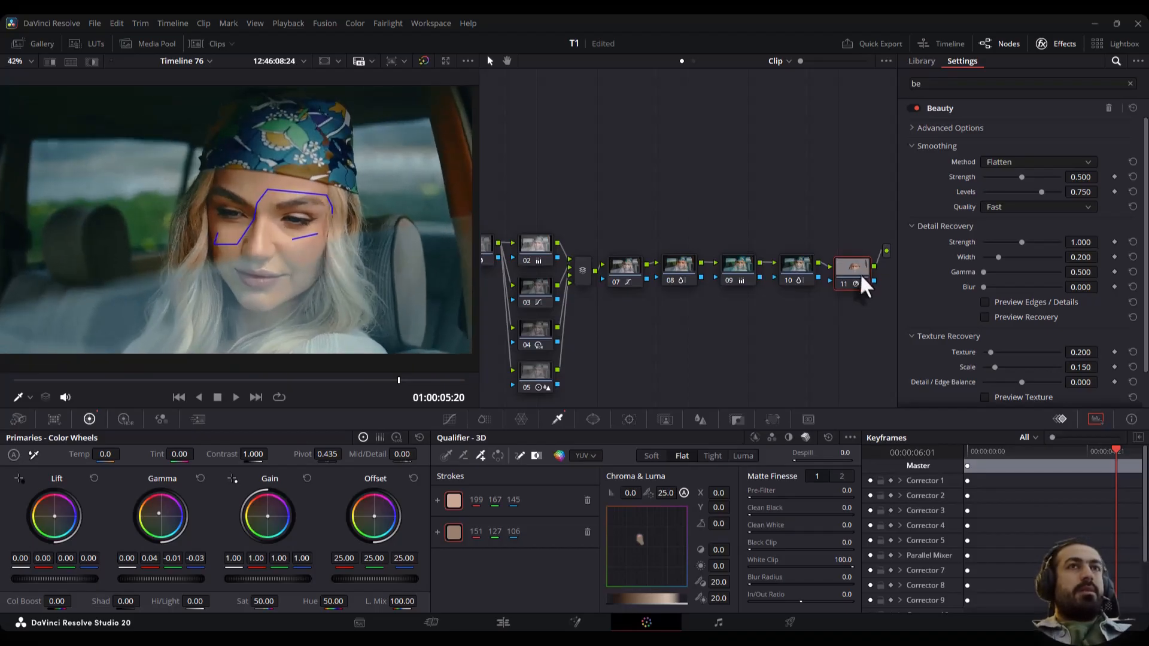
key(alt+p)
drag(755, 257, 682, 185)
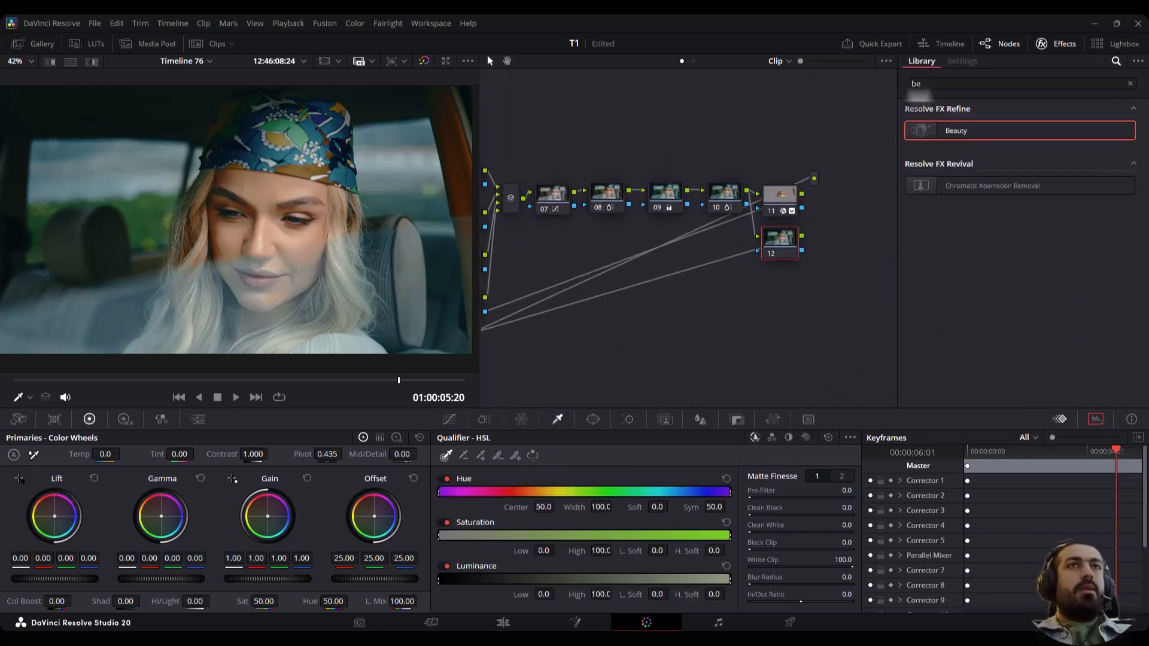
drag(500, 328, 897, 245)
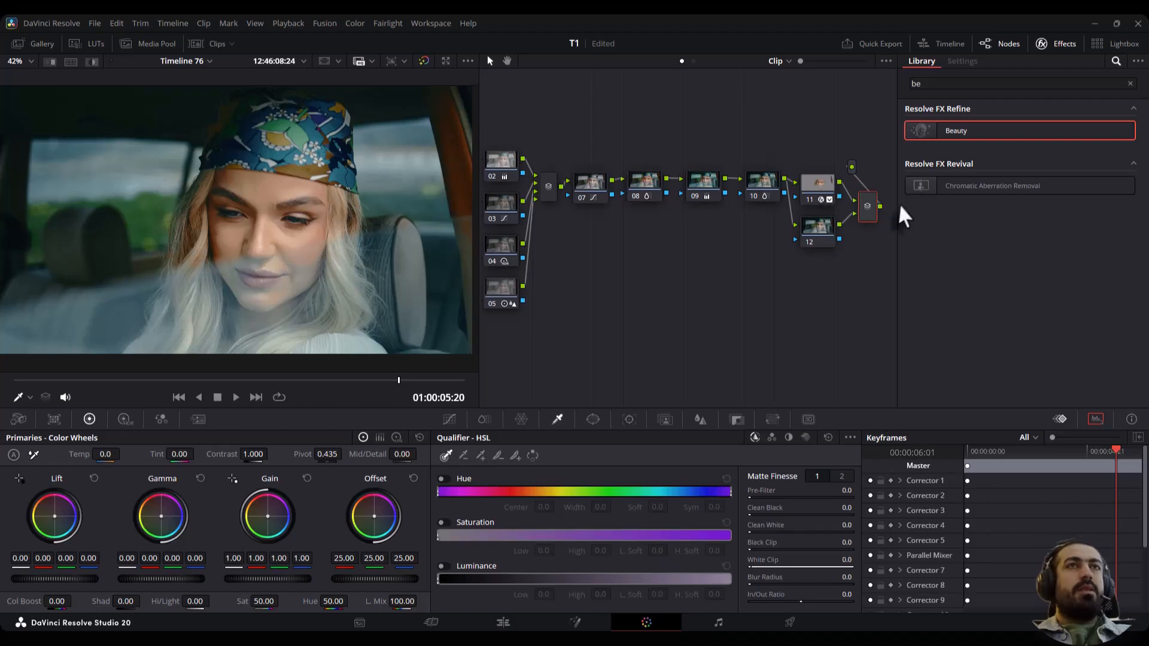
drag(827, 223, 823, 230)
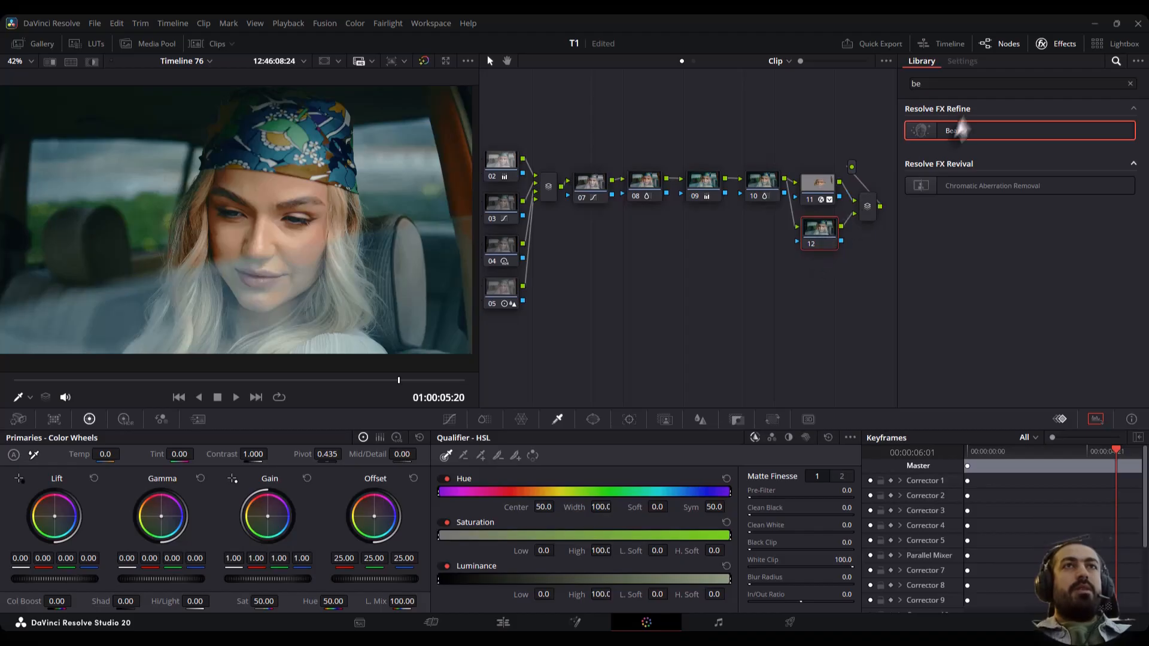
Apply the Glow effect to node 12 and set its spread to 0.729 and shine threshold to 0.736
click(941, 90)
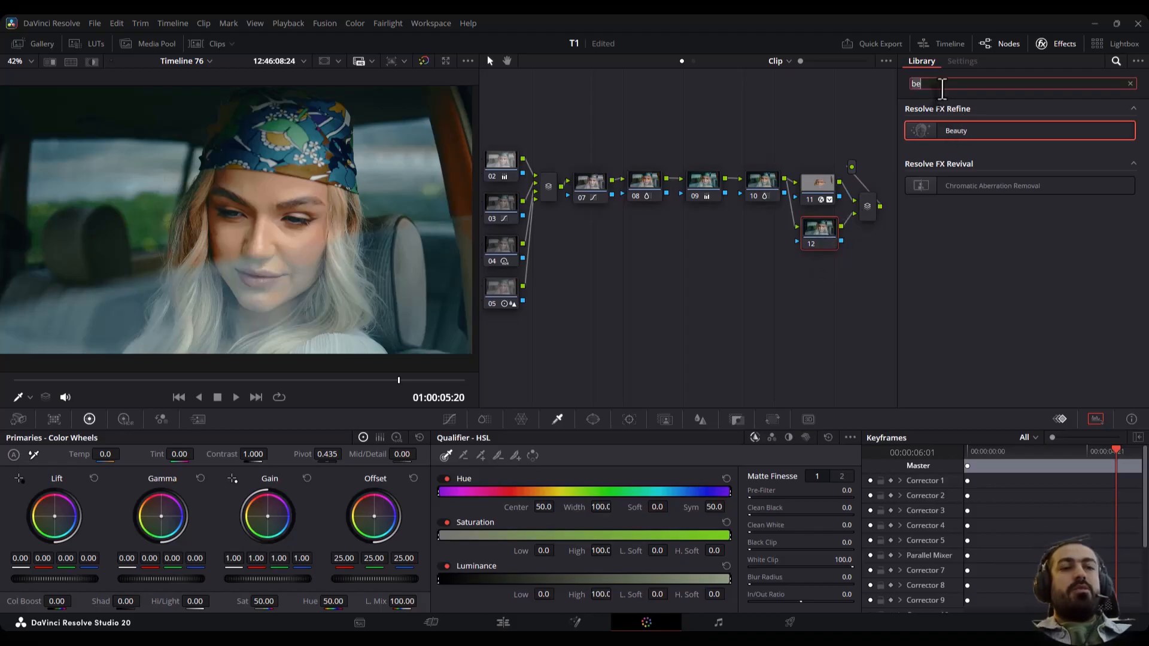
text(glo)
drag(934, 131, 820, 240)
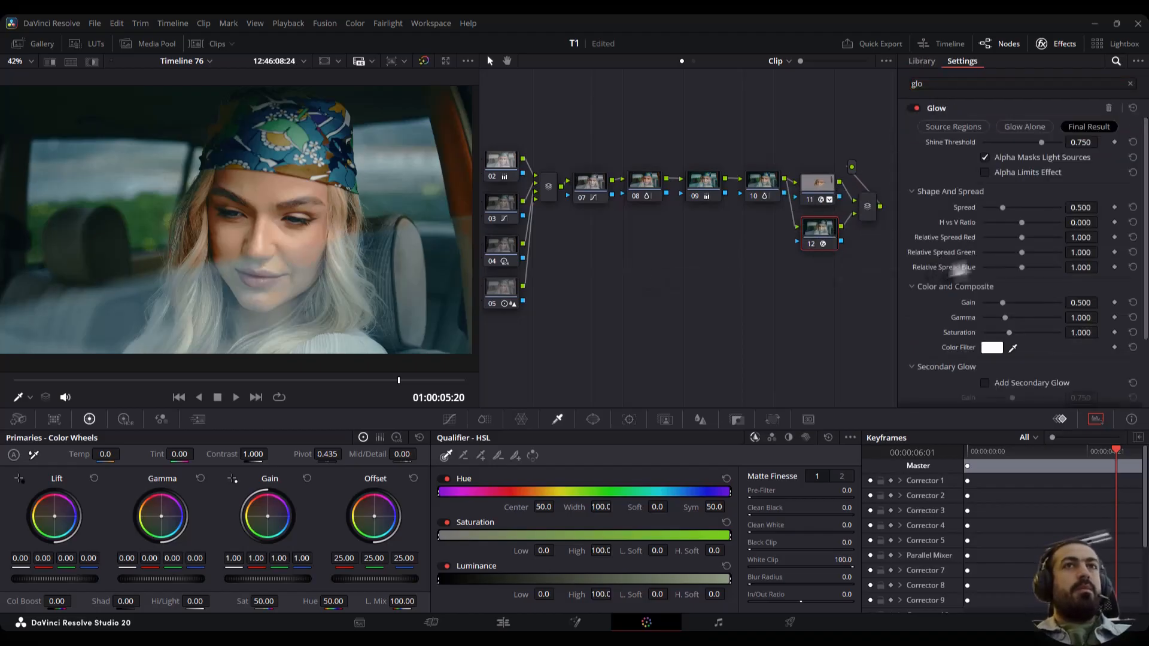
drag(1007, 204, 1011, 207)
click(91, 382)
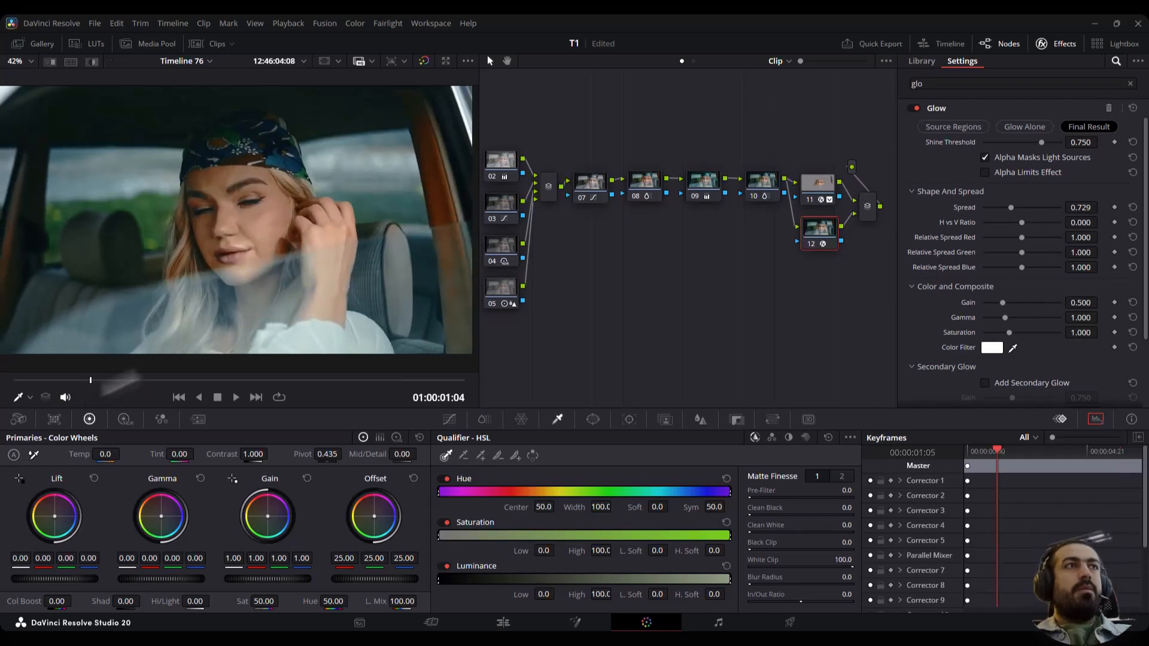
mouse_move(1041, 143)
mouse_down()
mouse_move(993, 146)
mouse_move(1039, 151)
mouse_up()
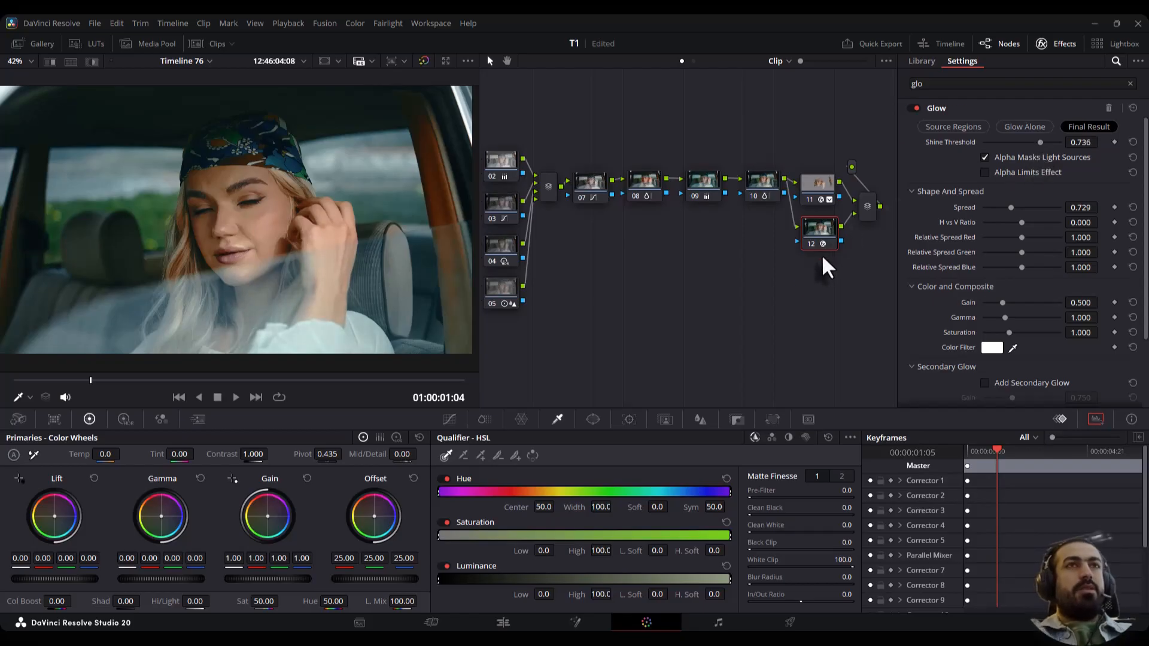
Add another parallel node and place a gradient window on the car's right side at about pan 59.24, tilt 48.63
key(alt+p)
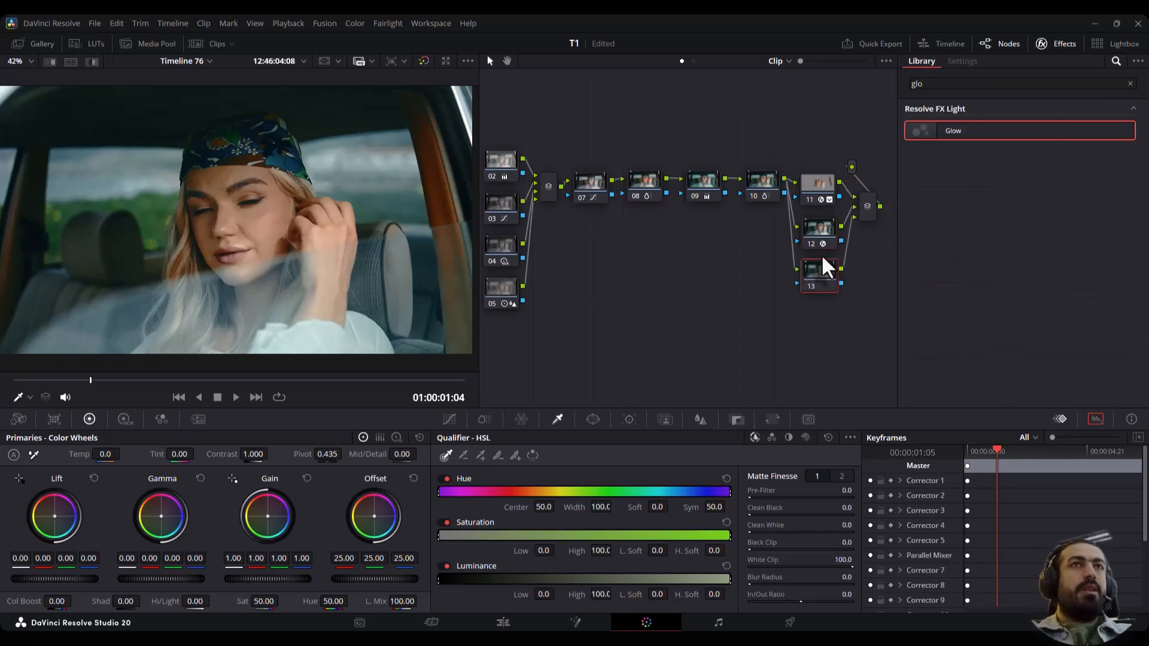
click(1129, 84)
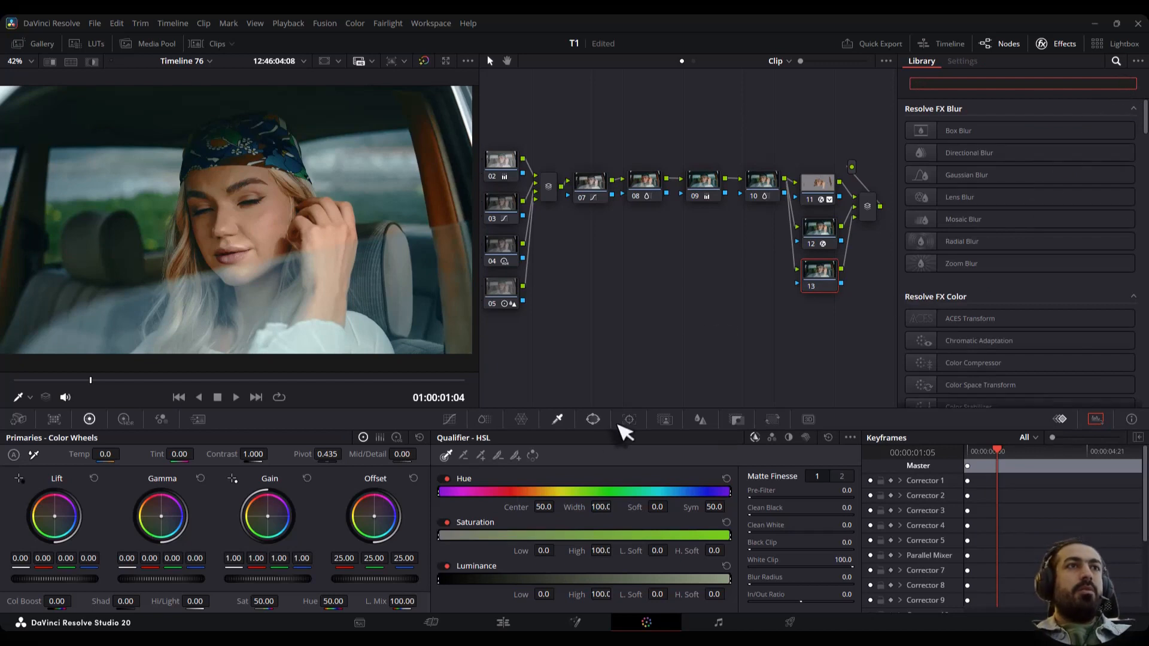
click(592, 419)
scroll(492, 594, down, 1)
click(457, 596)
drag(231, 263, 145, 154)
drag(236, 226, 421, 247)
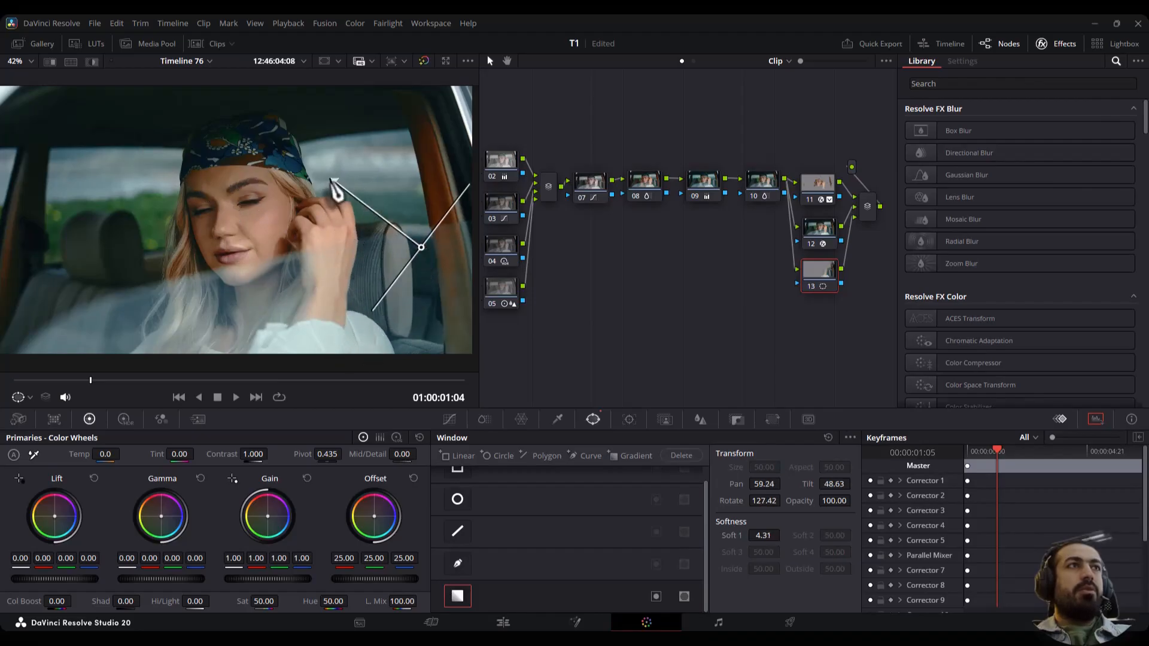
Angle node 13's gradient to about 103.65 with softness 6.00, and set lift to -0.02 and gamma to red 0.02, blue -0.02
drag(334, 188, 337, 229)
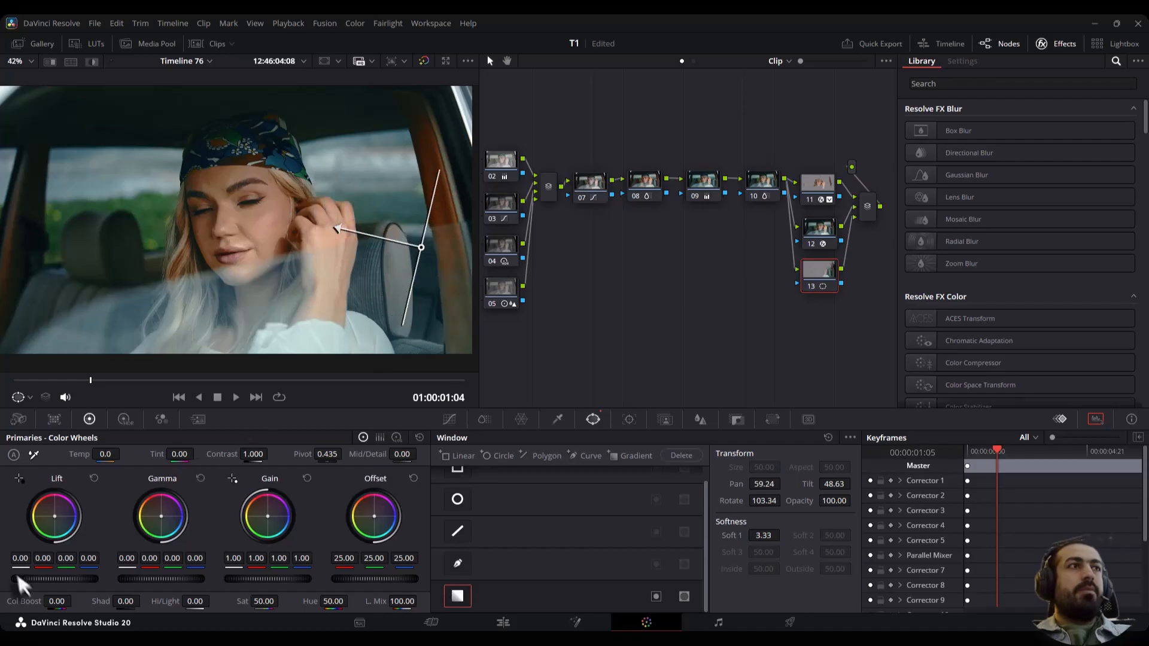
drag(54, 580, 48, 580)
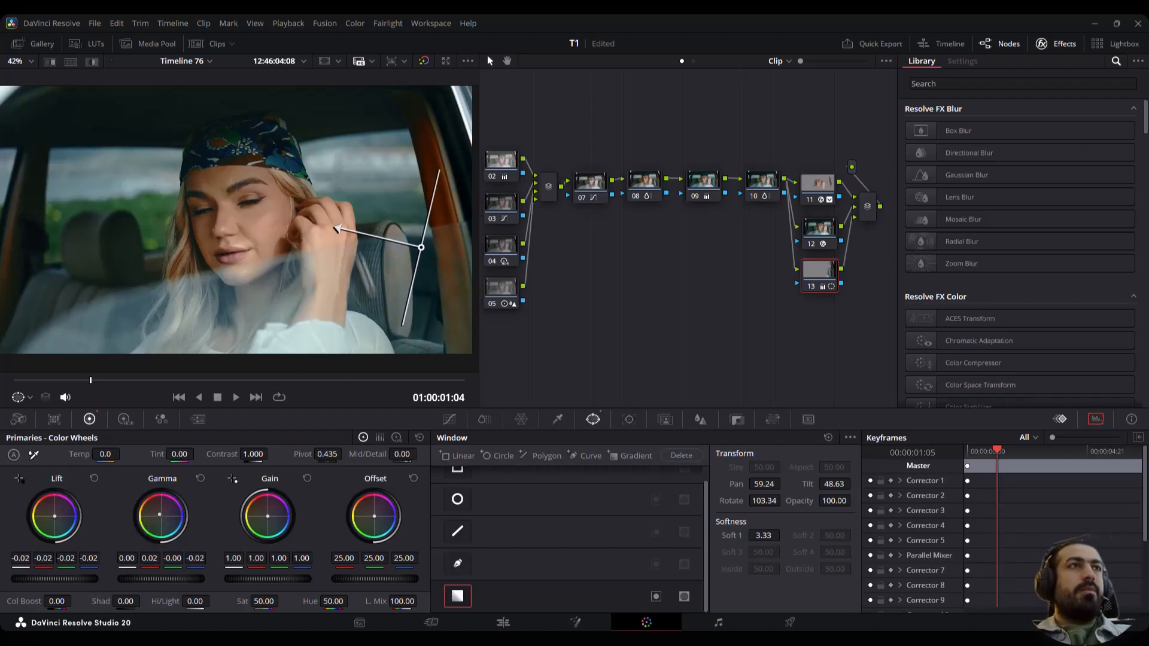
drag(335, 227, 273, 213)
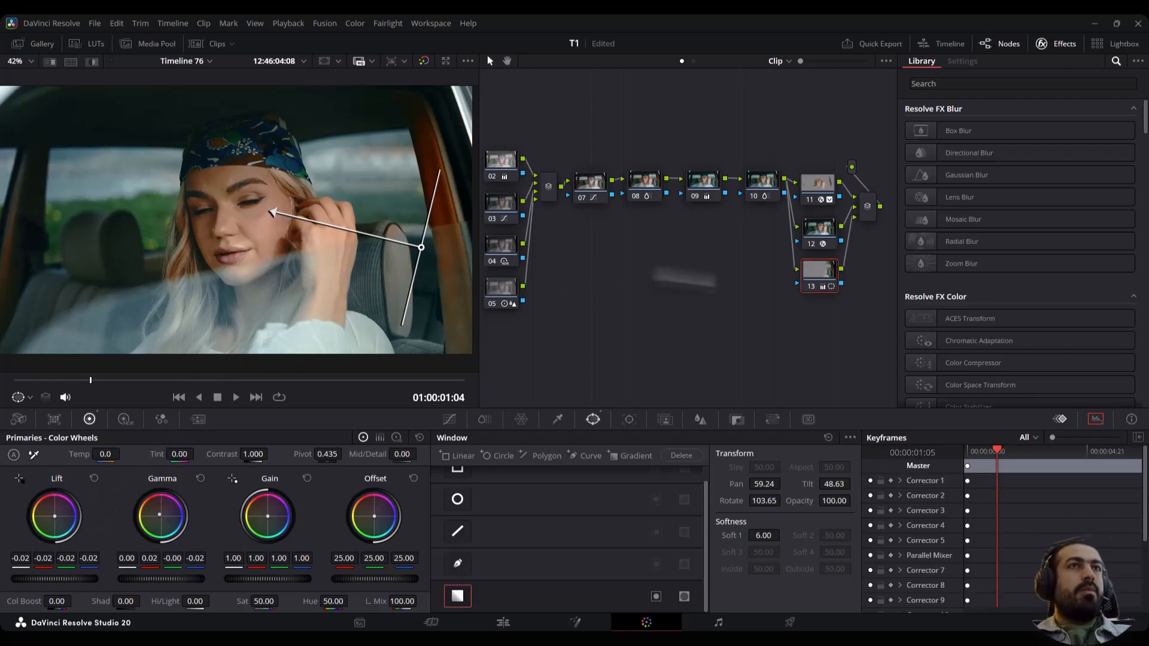
On a new parallel node, add a left-side gradient window rotated about -99.37, with lift -0.02 and gamma red -0.04, green 0.01
key(alt+p)
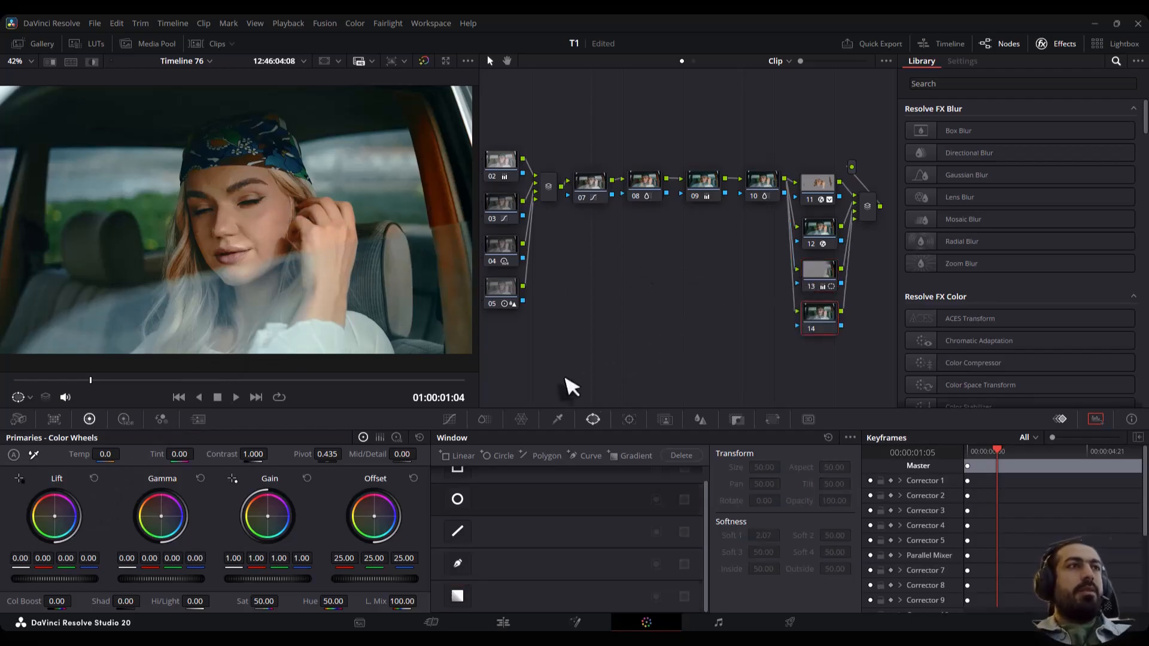
click(457, 596)
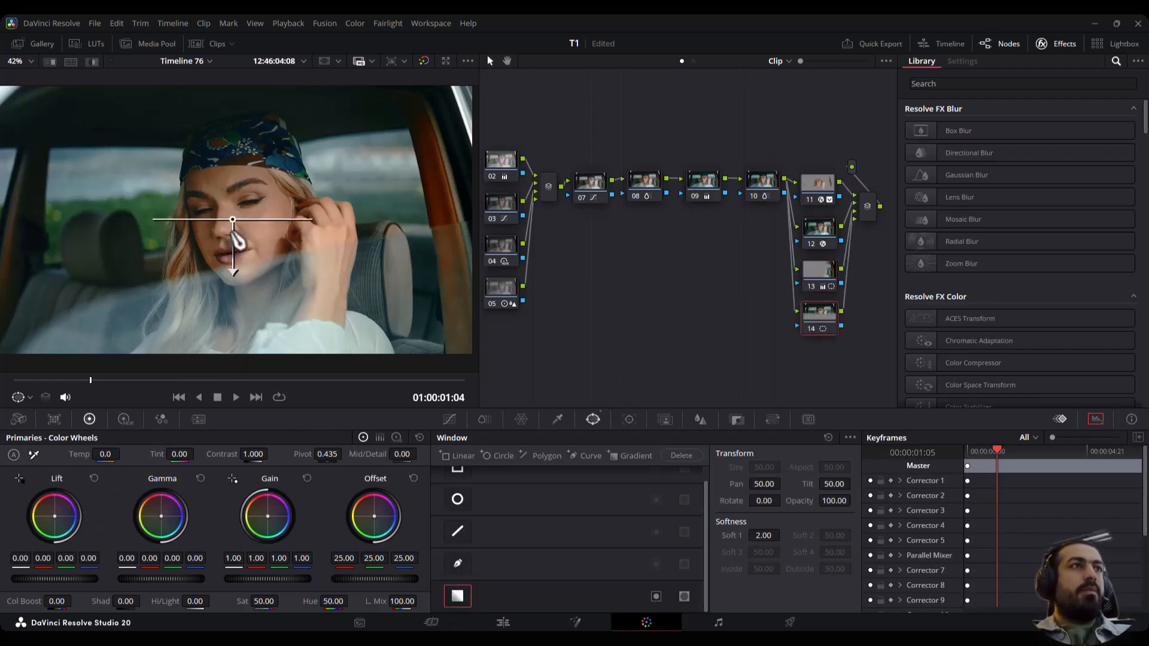
drag(231, 269, 140, 226)
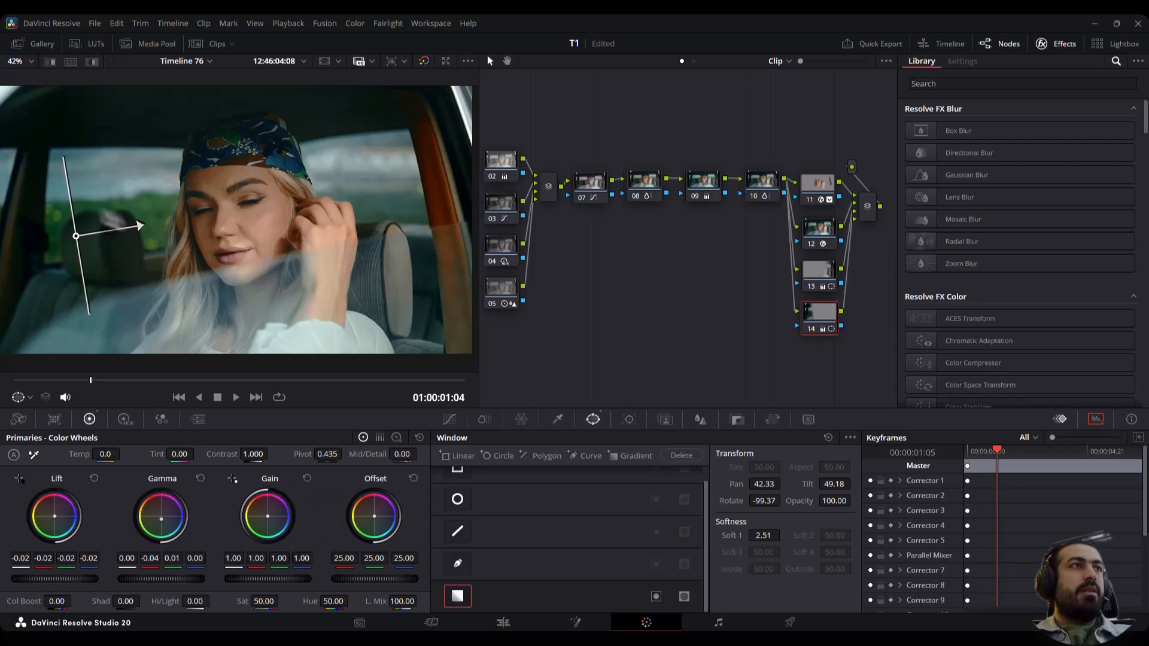
Add a parallel node below node 14 and apply the Radial Blur effect to it
drag(824, 240, 798, 201)
key(alt+p)
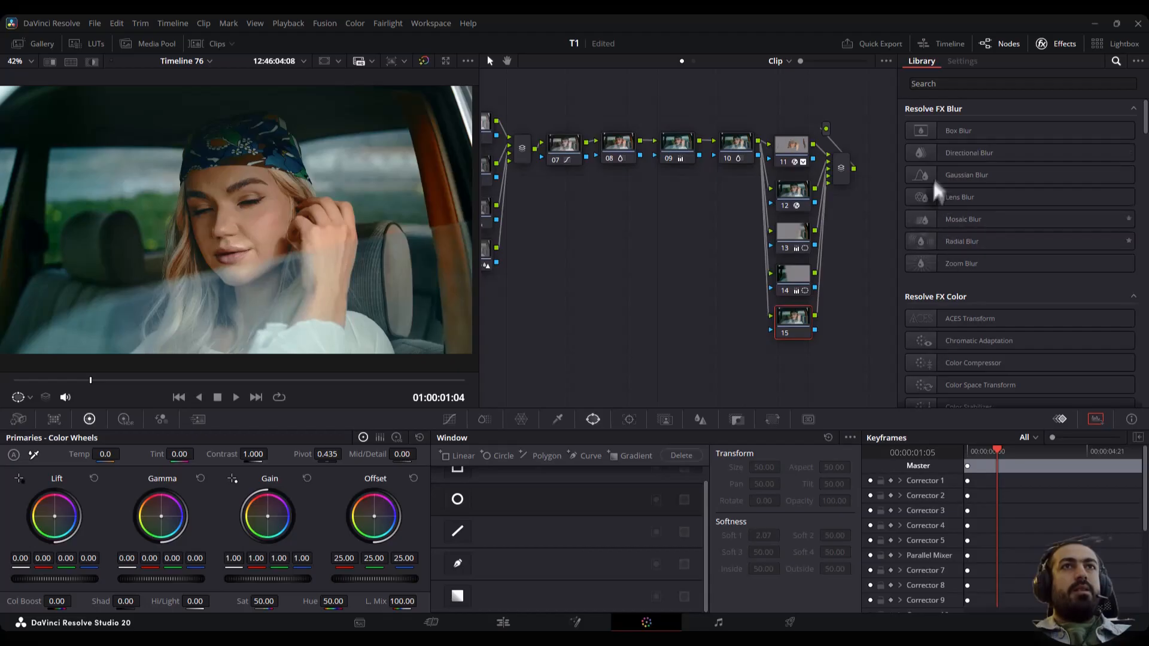
drag(922, 242, 796, 318)
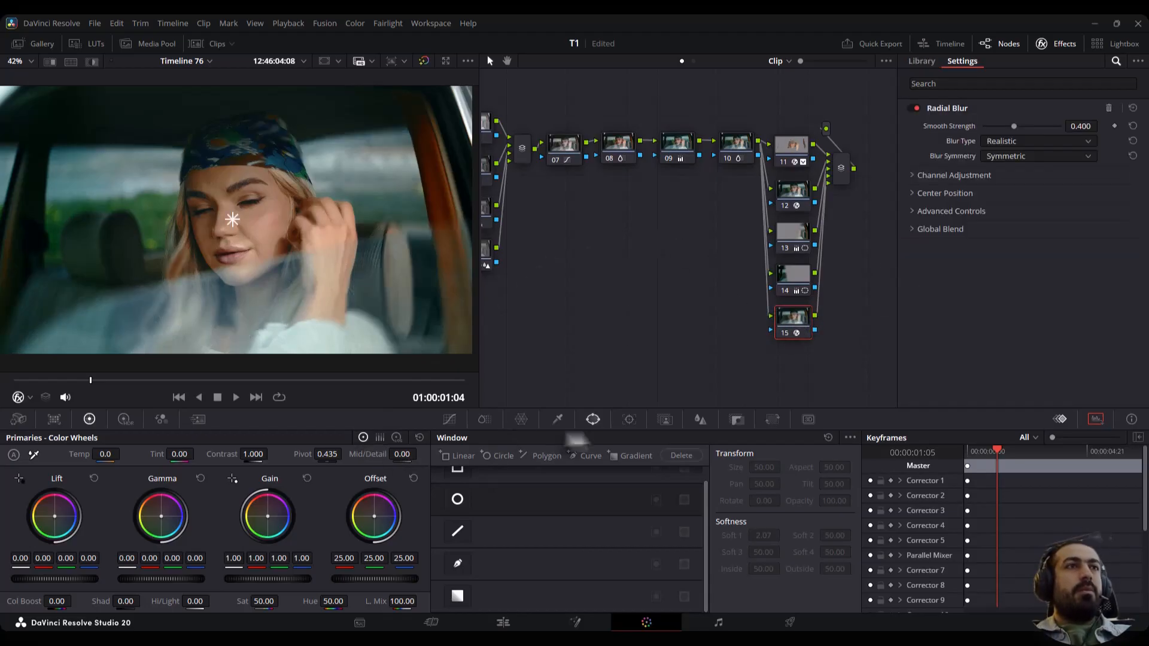
Limit the radial blur to the frame edges with an inverted circle window widened to an aspect of about 68.37
click(457, 501)
scroll(454, 479, up, 1)
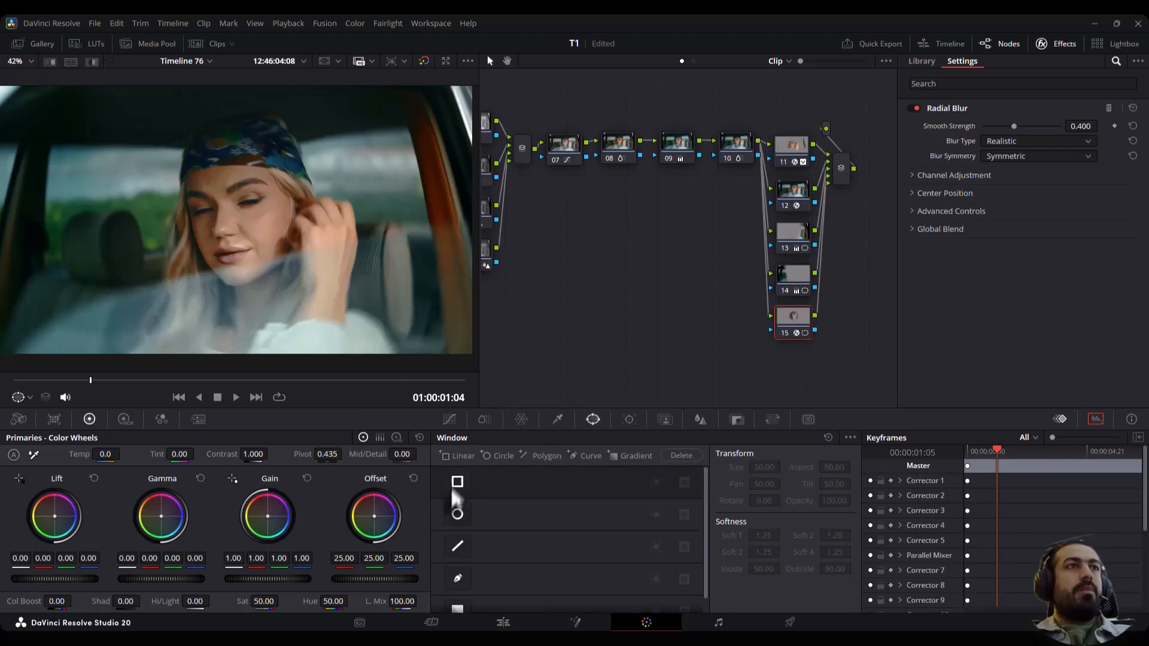
click(457, 511)
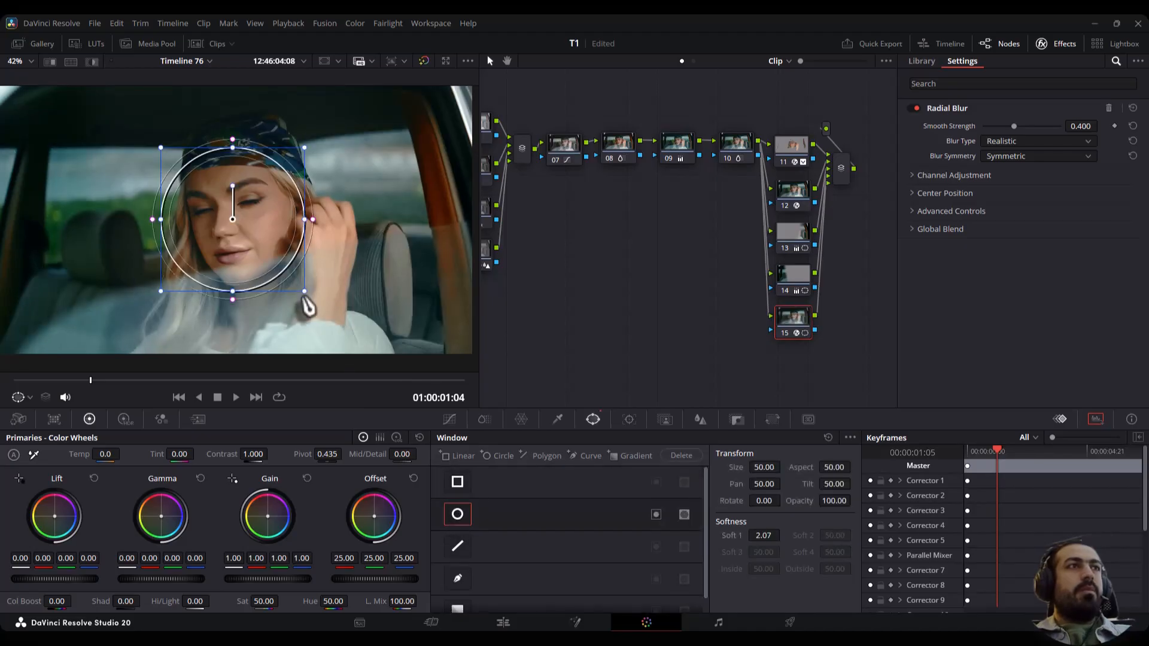
drag(304, 219, 431, 224)
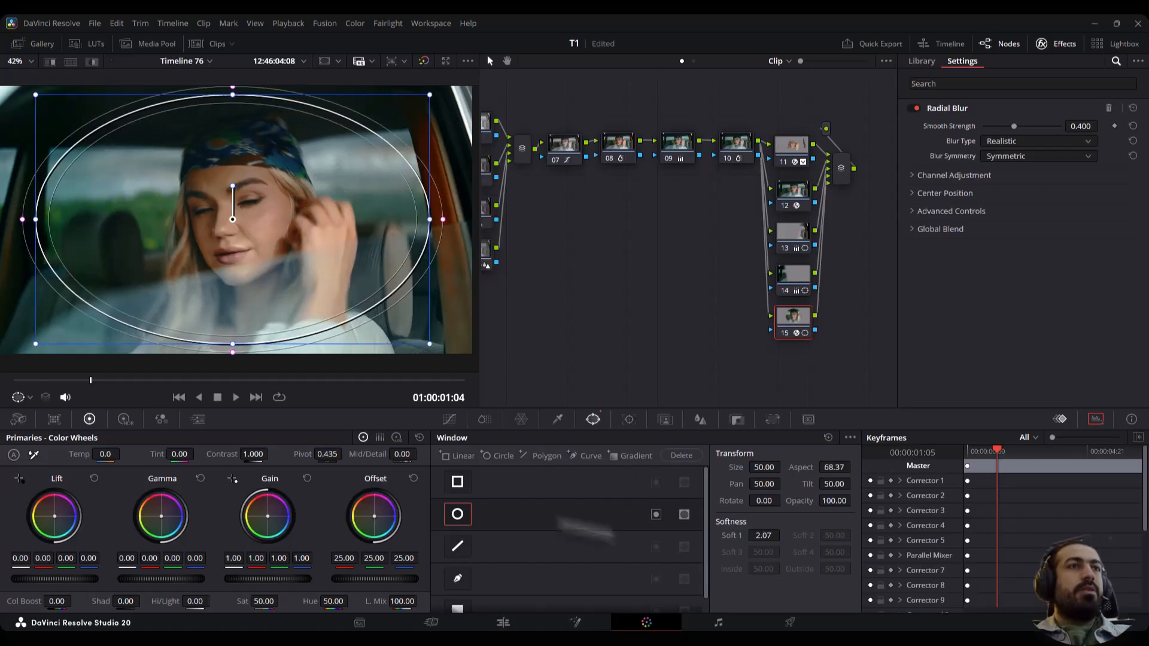
click(656, 515)
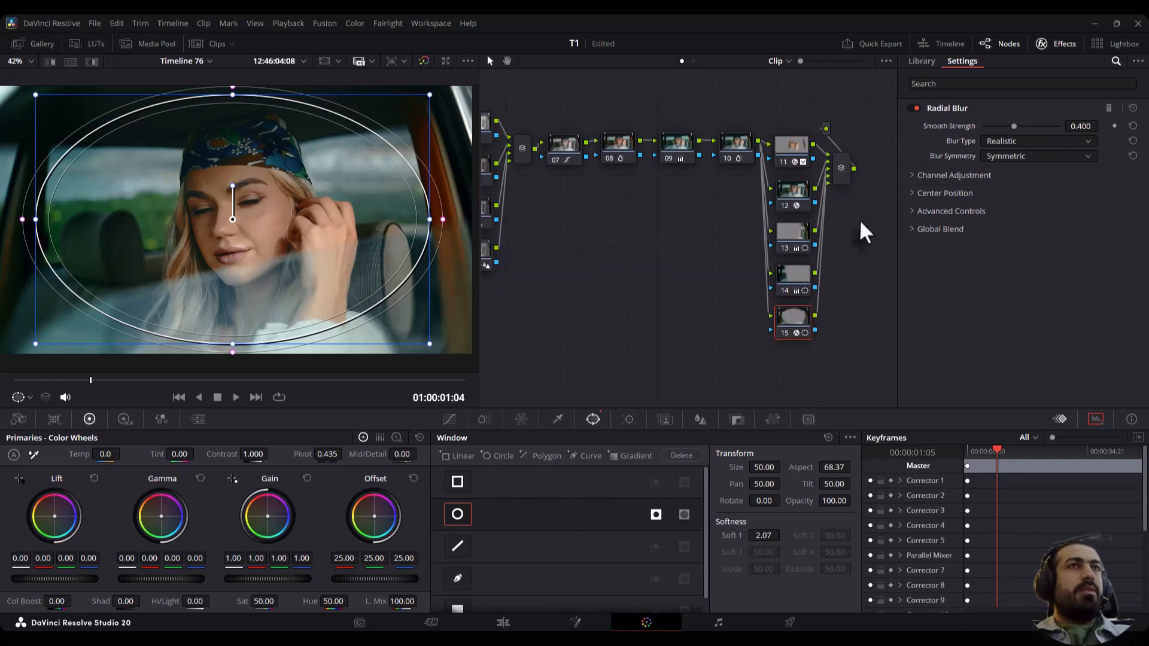
Add a node below the radial blur node and apply the Film Grain effect to it
key(alt+s)
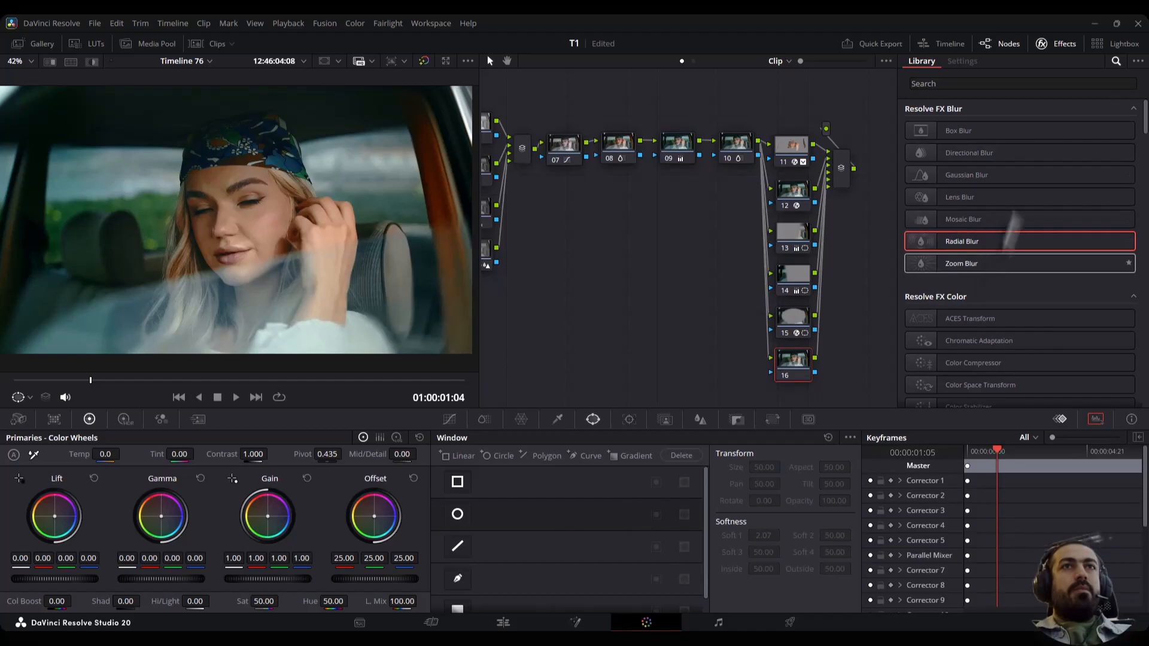
click(928, 85)
text(gr)
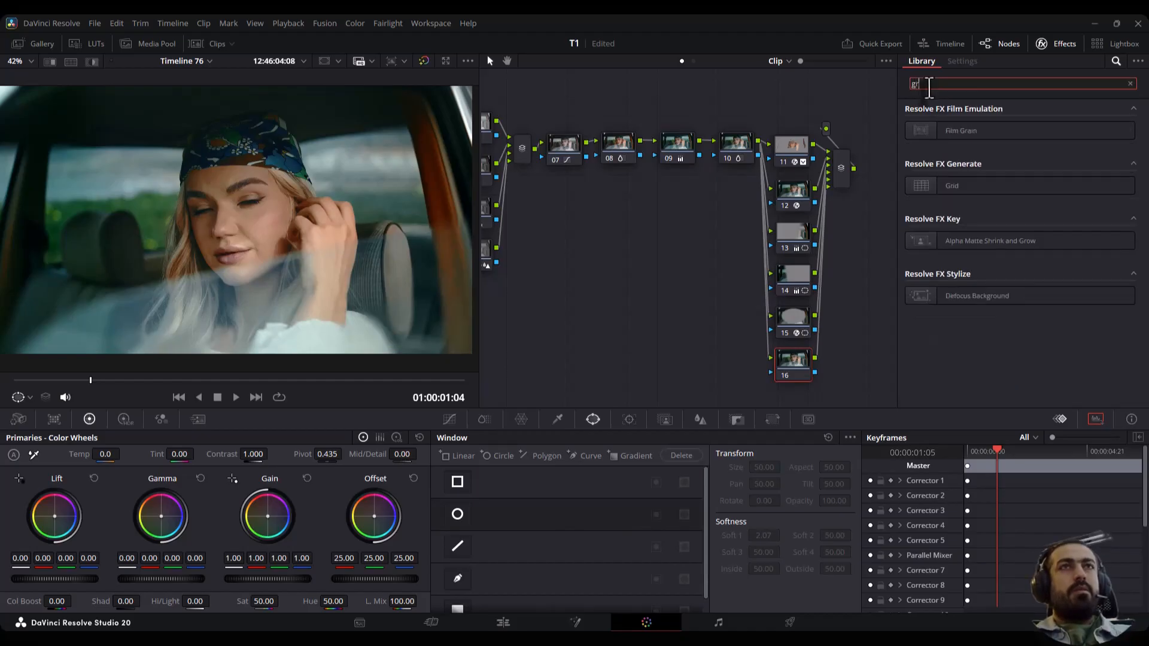
drag(951, 138, 796, 376)
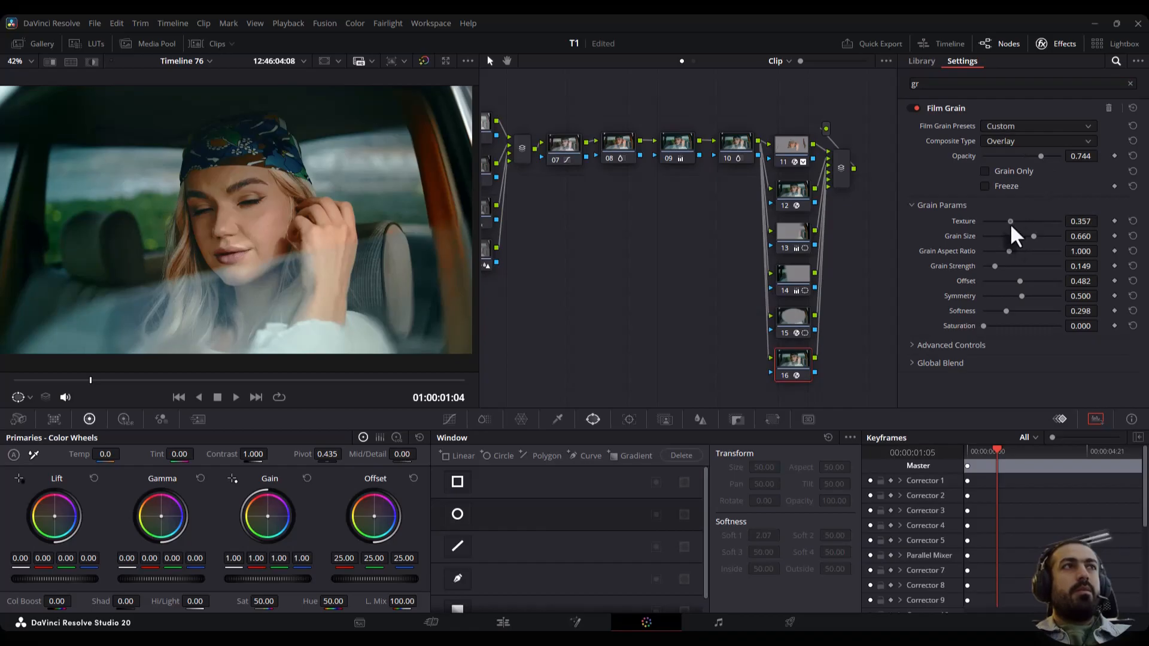
Add a serial node after the parallel mixer, put default anchors on its custom curve and slightly lower the shadow point
drag(836, 228, 800, 223)
drag(800, 164, 795, 217)
key(alt+s)
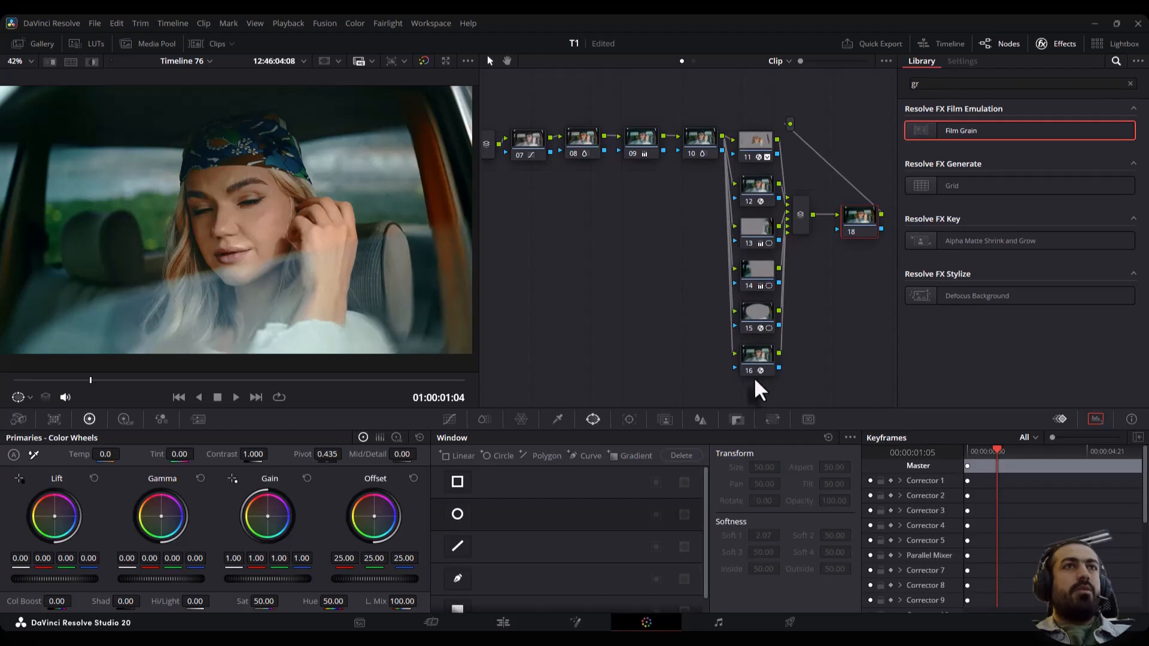
click(449, 419)
click(851, 437)
click(871, 529)
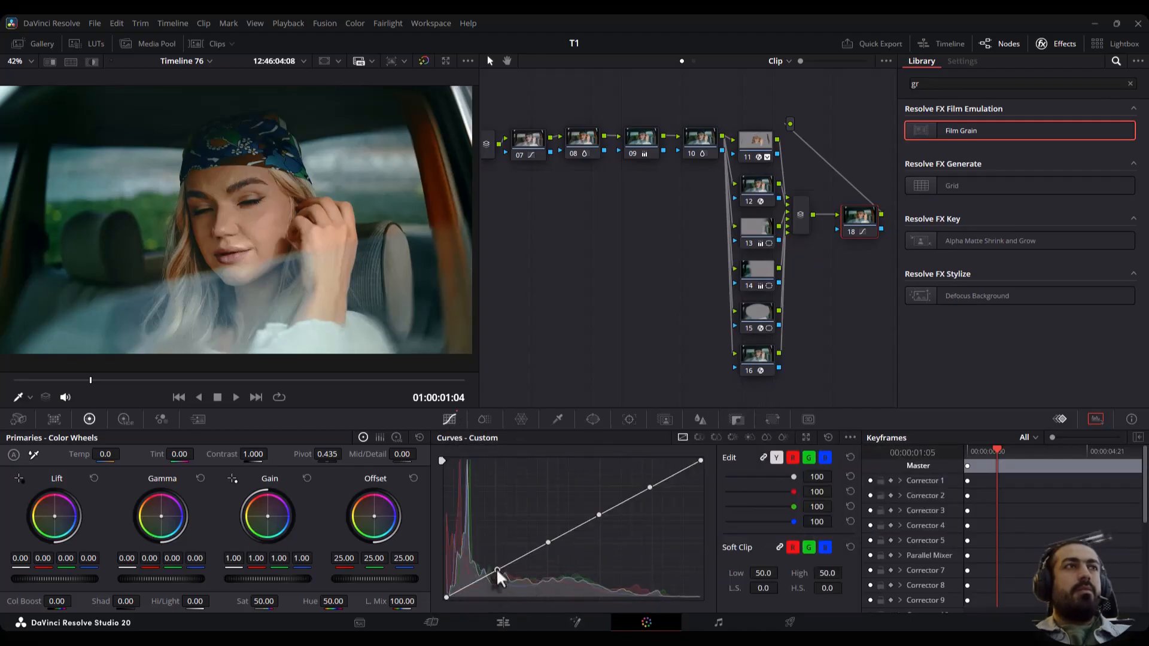
drag(497, 570, 496, 573)
Add a serial node after node 18, place it below the main chain and set its gamma to red -0.03, green 0.01
drag(856, 223, 849, 223)
key(alt+s)
drag(512, 261, 539, 292)
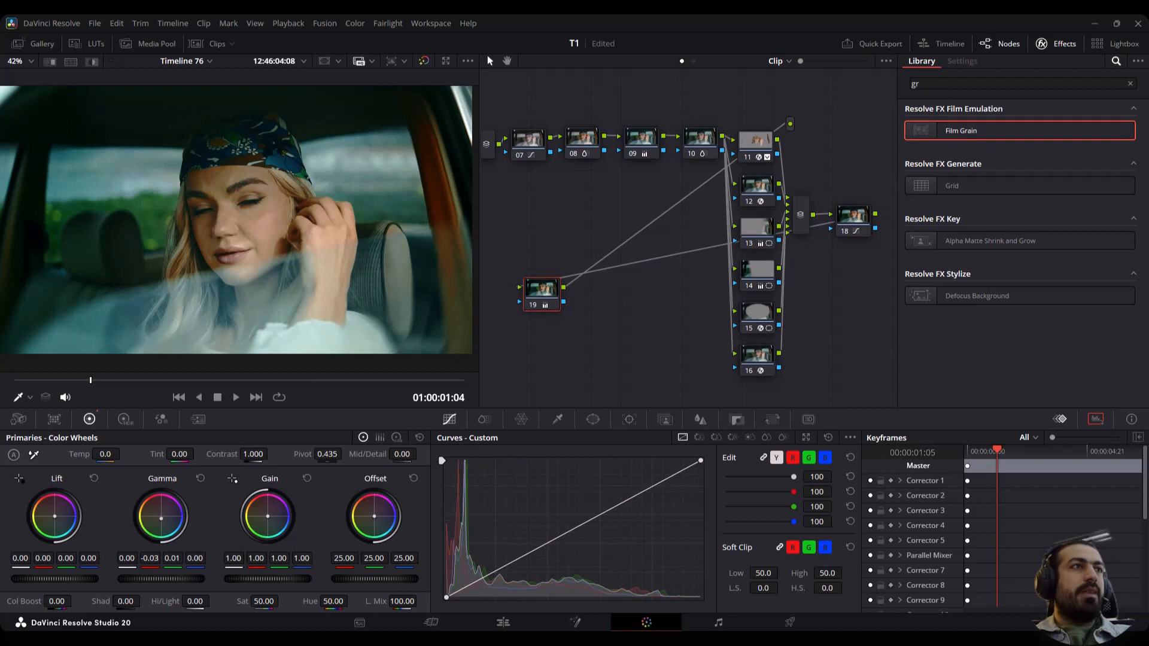
On a new serial node, apply Film Look Creator, set its fade to 0.054 and warm the white balance
key(alt+s)
double_click(958, 83)
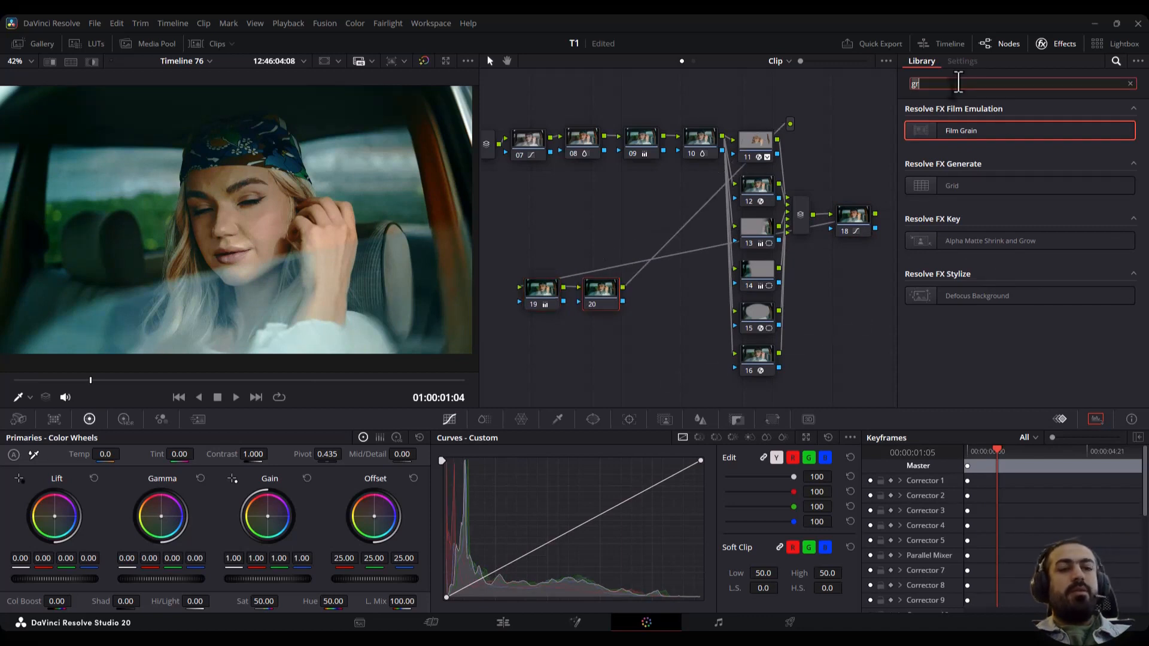
text(loo)
drag(957, 124, 596, 287)
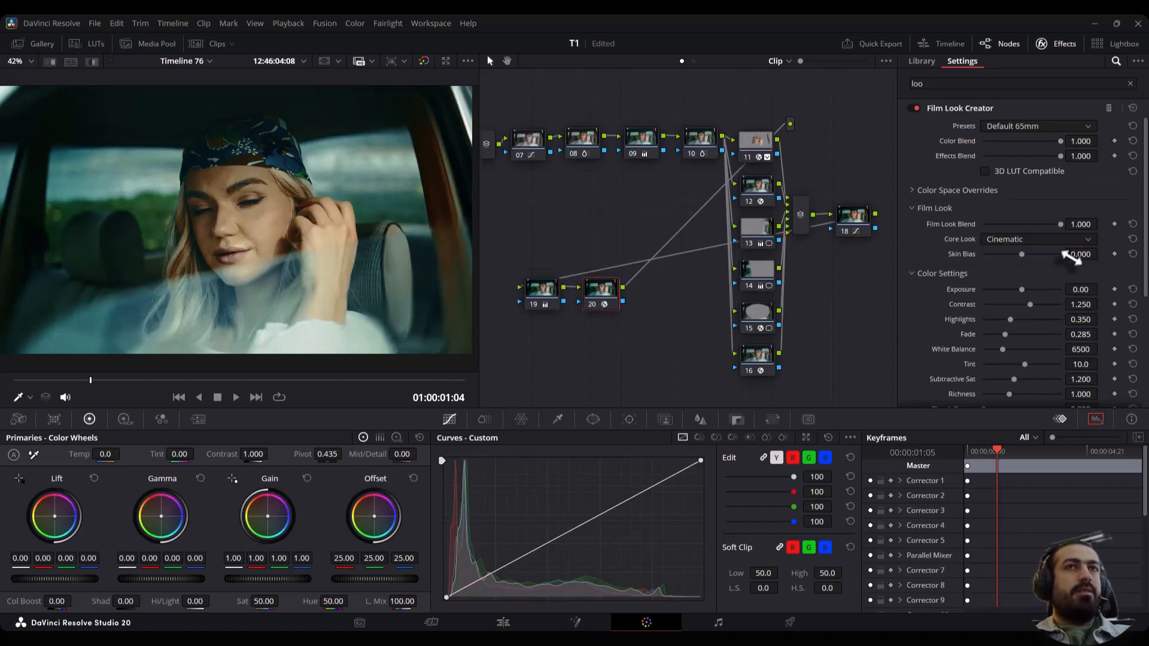
drag(988, 336, 986, 335)
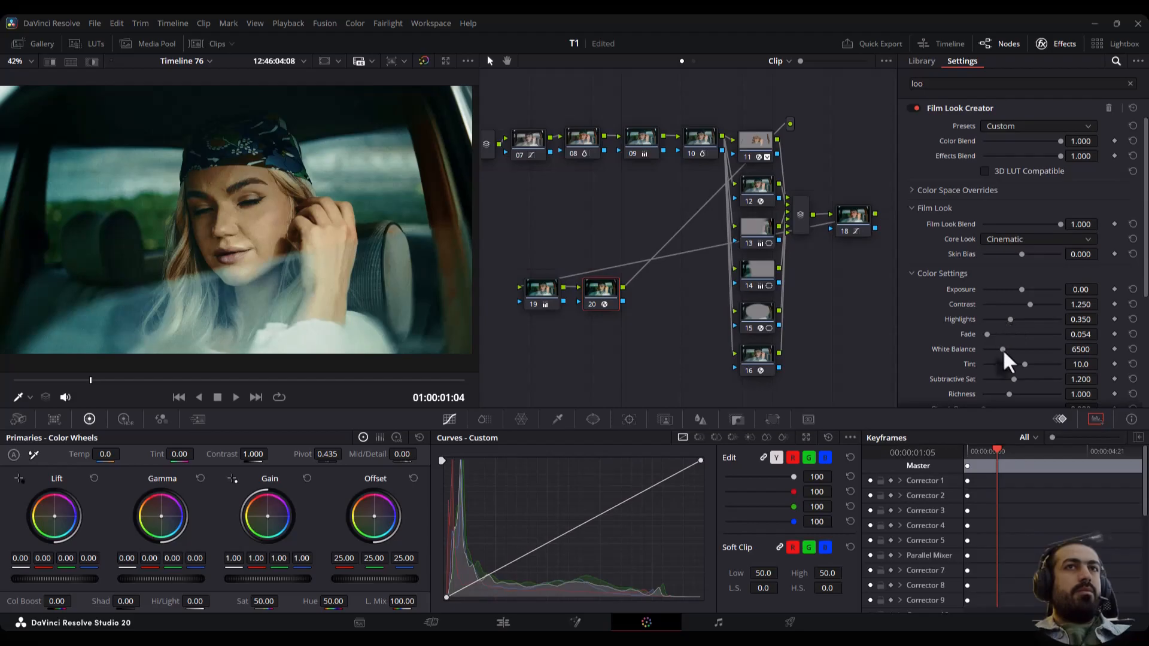
drag(1006, 352, 1036, 364)
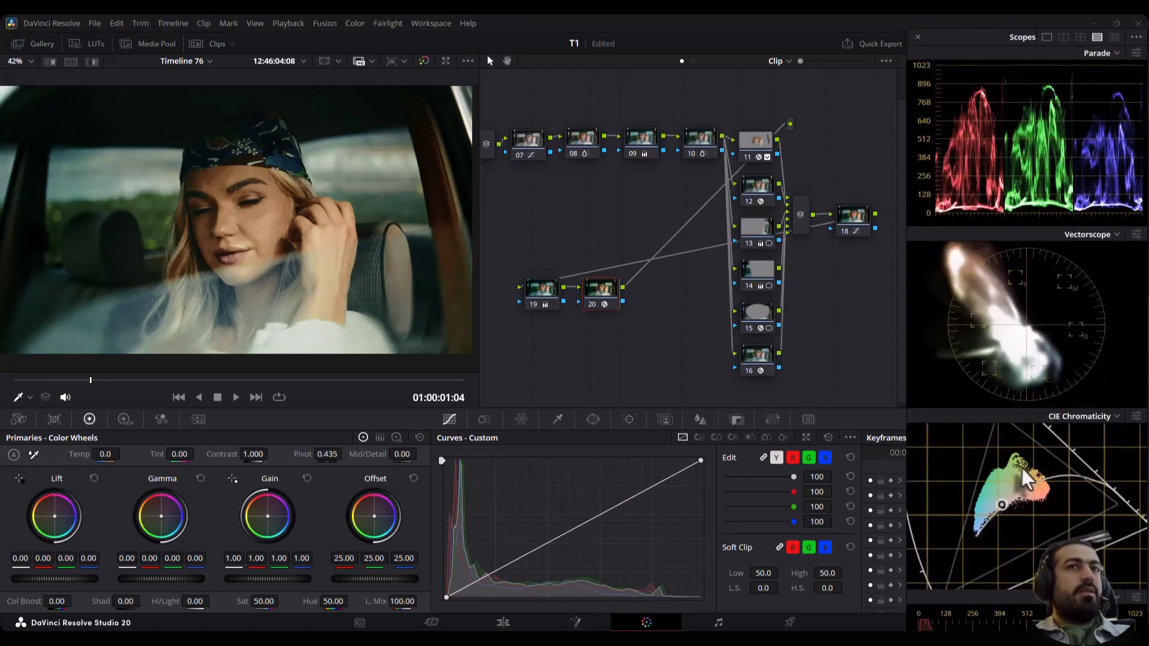
Add a serial node after node 20 in the lower row and apply the Split Tone effect to it
drag(975, 42, 1148, 81)
drag(665, 275, 661, 291)
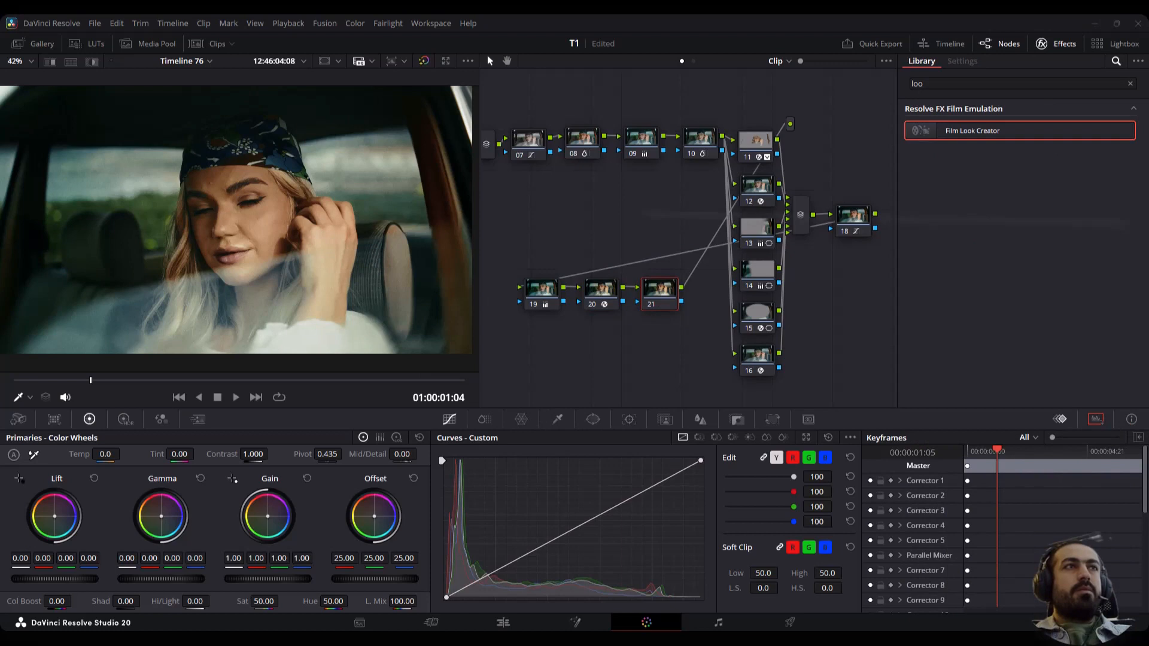
drag(1148, 71, 896, 31)
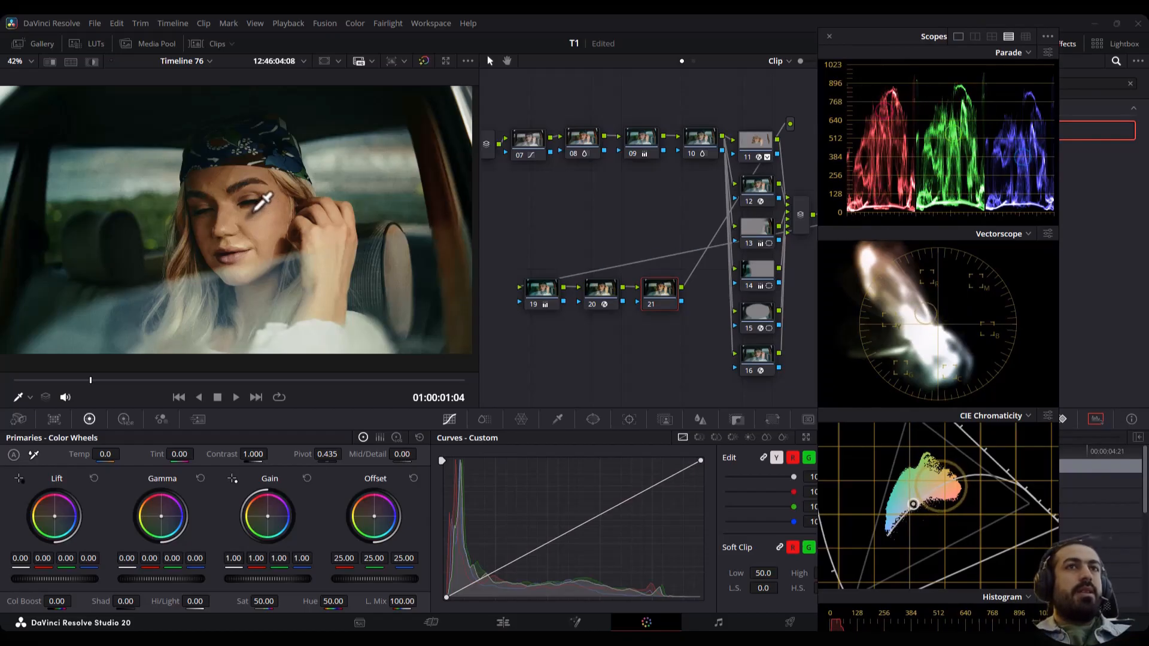
drag(833, 37, 1148, 47)
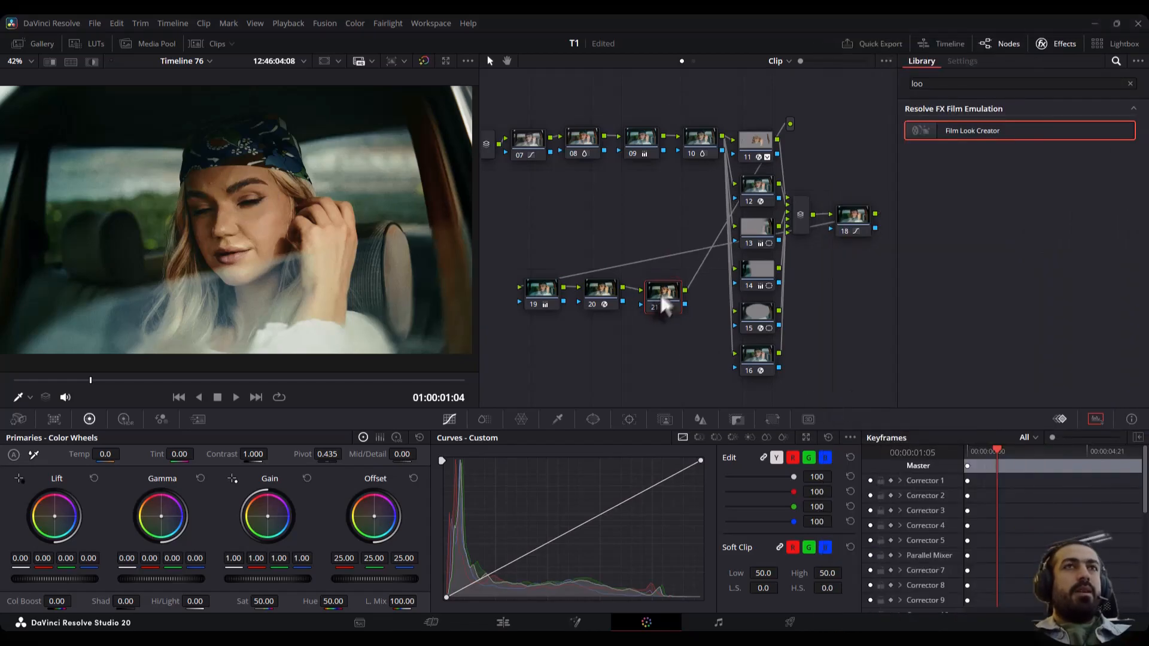
double_click(926, 83)
text(spl)
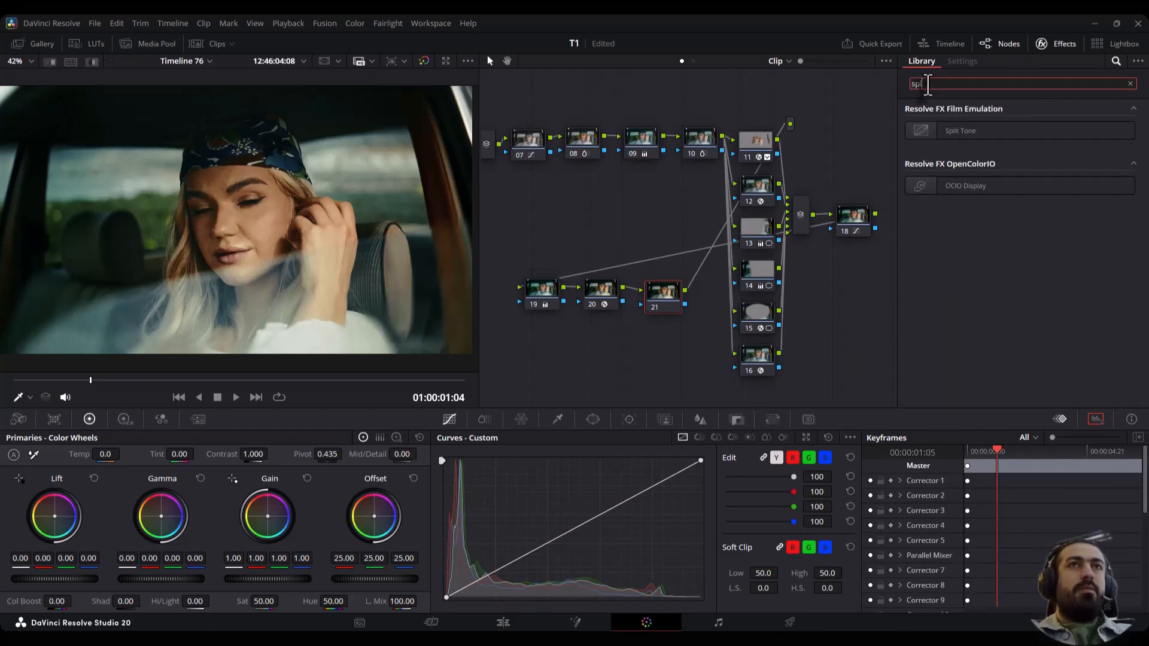
drag(948, 135, 662, 297)
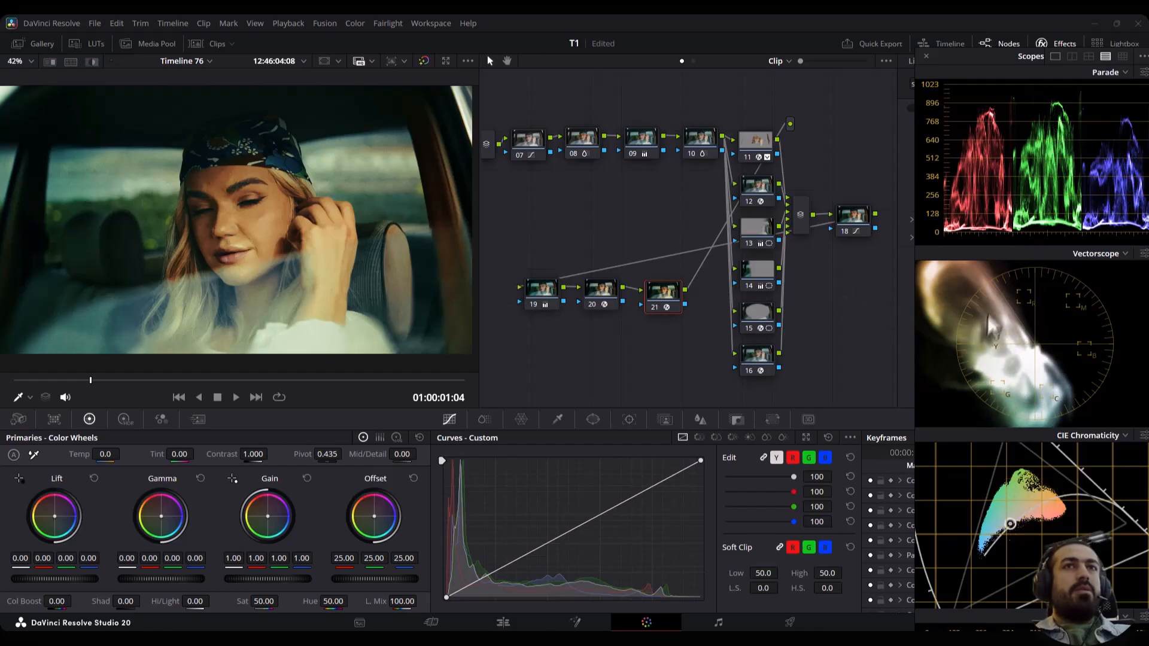
Set the Split Tone strength to 0.271 and its pivot to 0.403, keeping the scopes beside the effect settings
drag(994, 69, 629, 40)
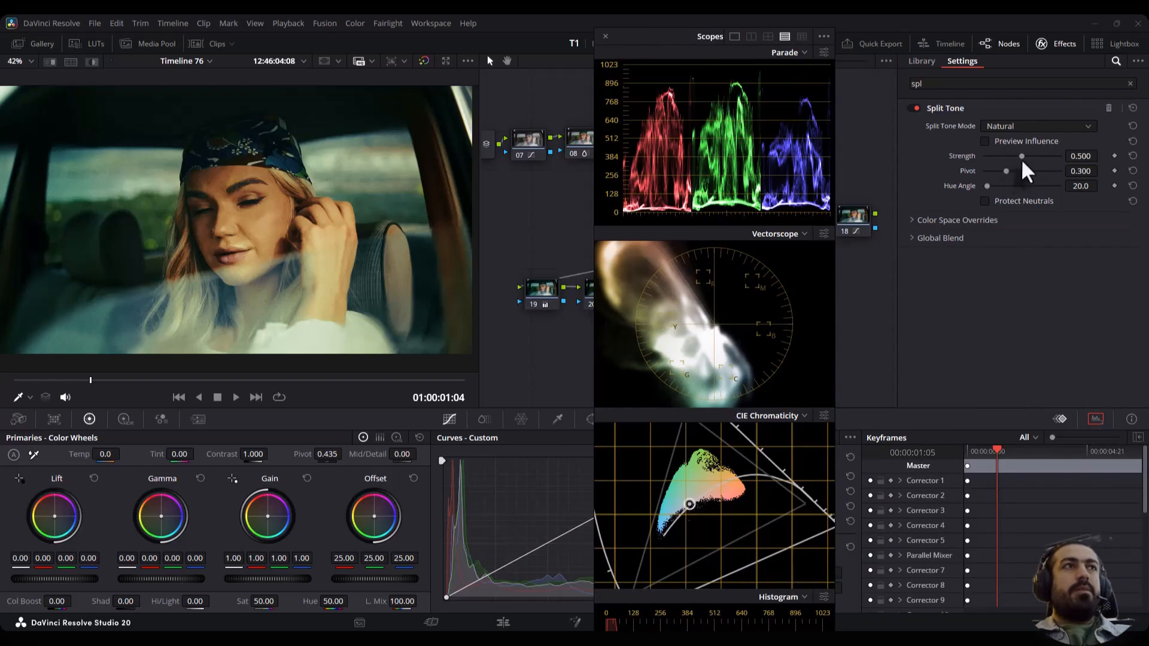
drag(721, 53, 956, 82)
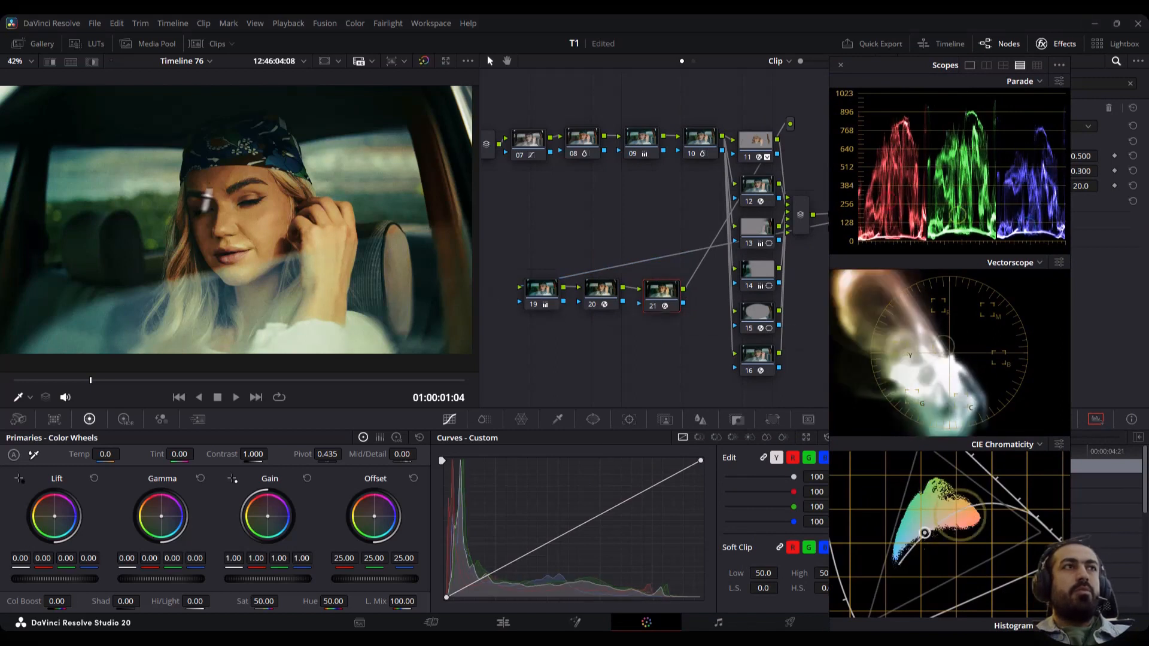
drag(1010, 81, 792, 72)
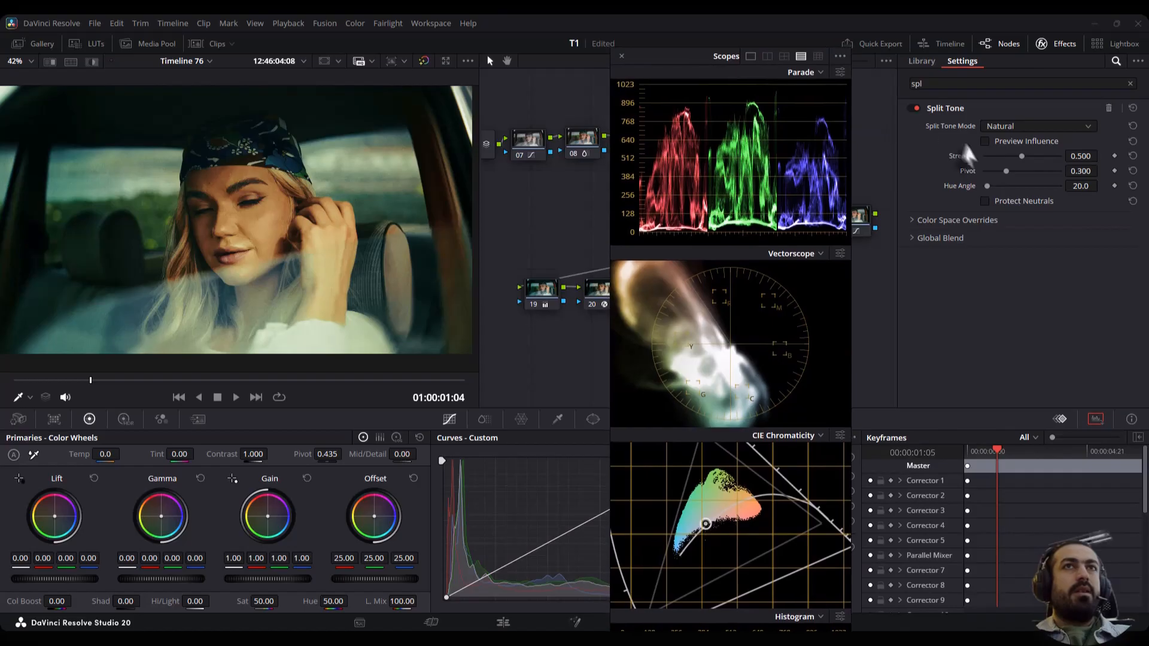
drag(1001, 170, 1026, 175)
mouse_move(1032, 175)
mouse_down()
mouse_move(993, 175)
mouse_move(1027, 175)
mouse_move(1002, 156)
mouse_move(1008, 170)
mouse_move(999, 170)
mouse_move(1014, 172)
mouse_up()
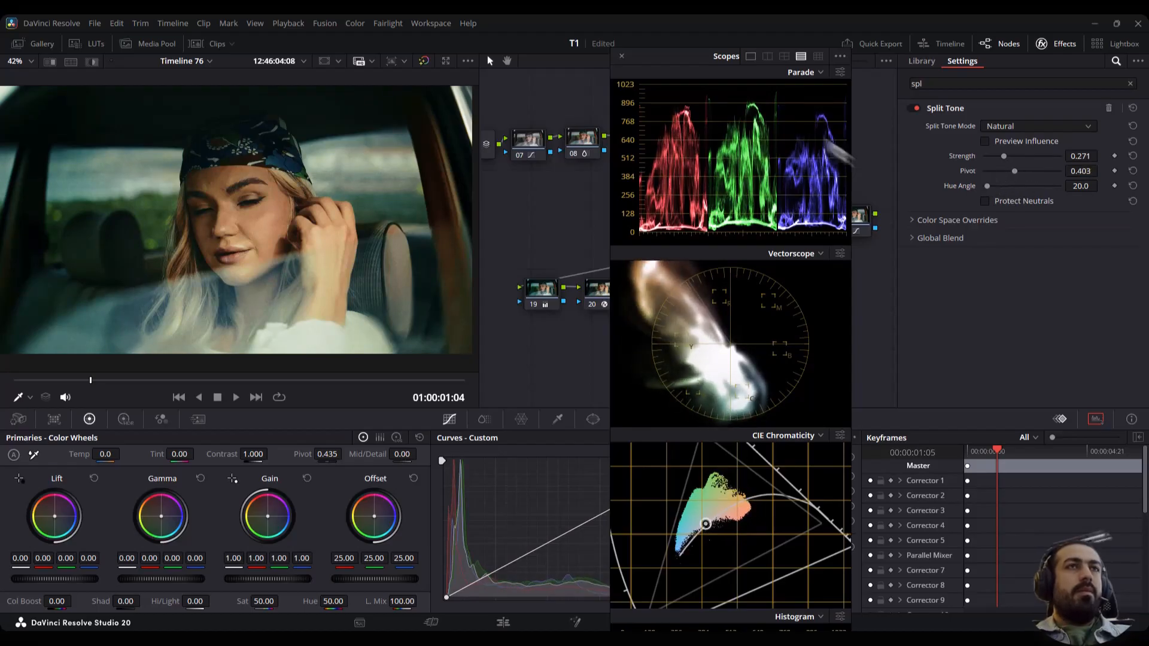
Add a serial node after the Split Tone node and place it below the lower row
drag(688, 66, 936, 75)
key(alt+s)
drag(702, 330, 650, 369)
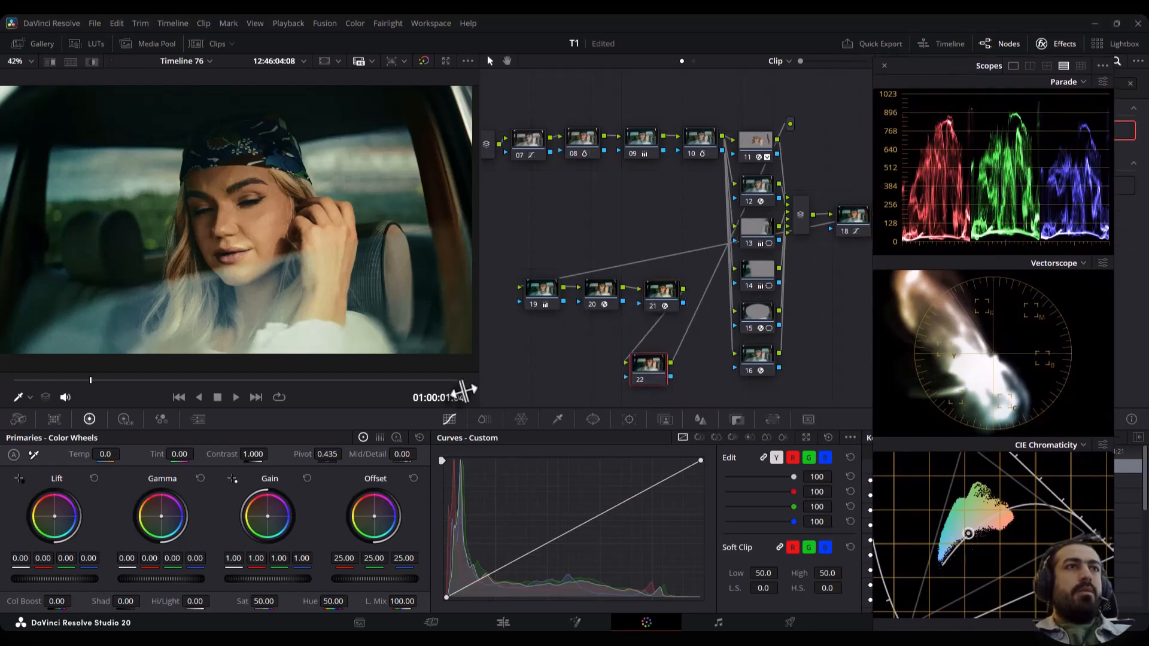
In ColorSlice, preview the skin and red ranges and set the red density to 0.23 and red saturation to 1.16
click(484, 421)
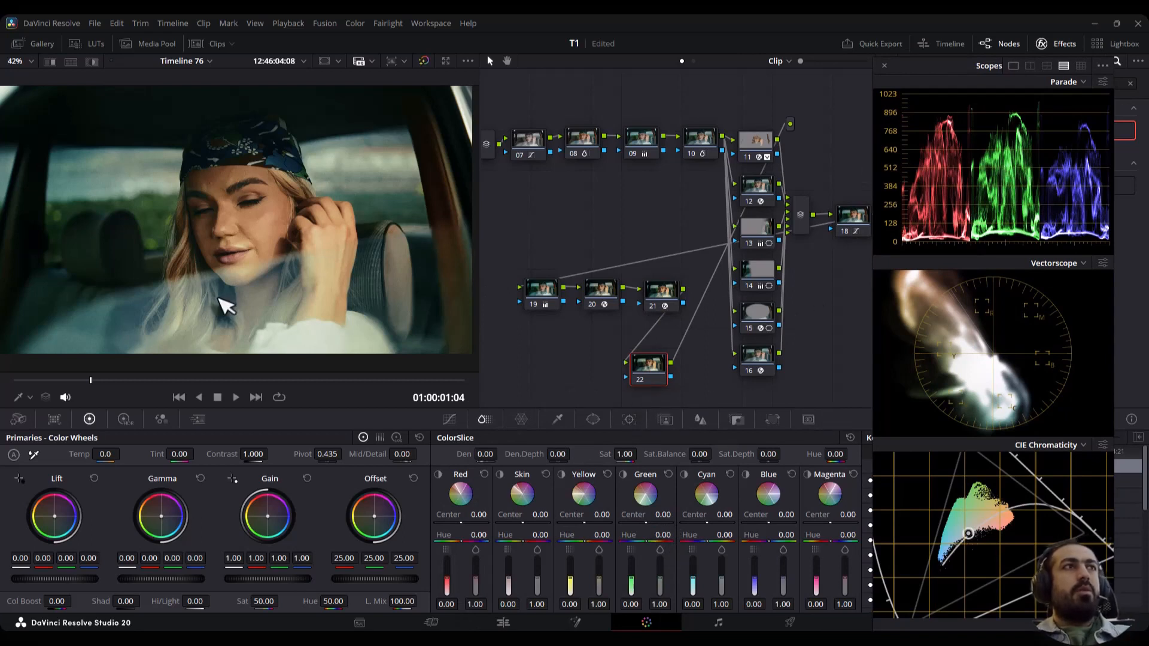
click(499, 475)
click(499, 475)
click(438, 475)
click(438, 474)
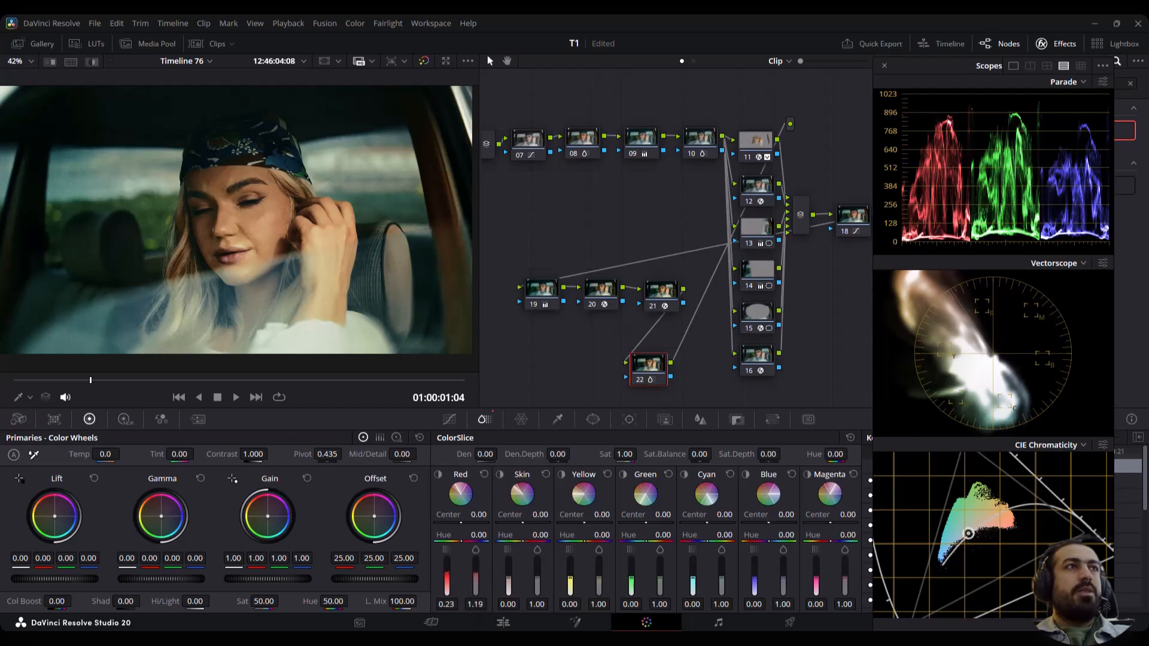
scroll(243, 251, up, 3)
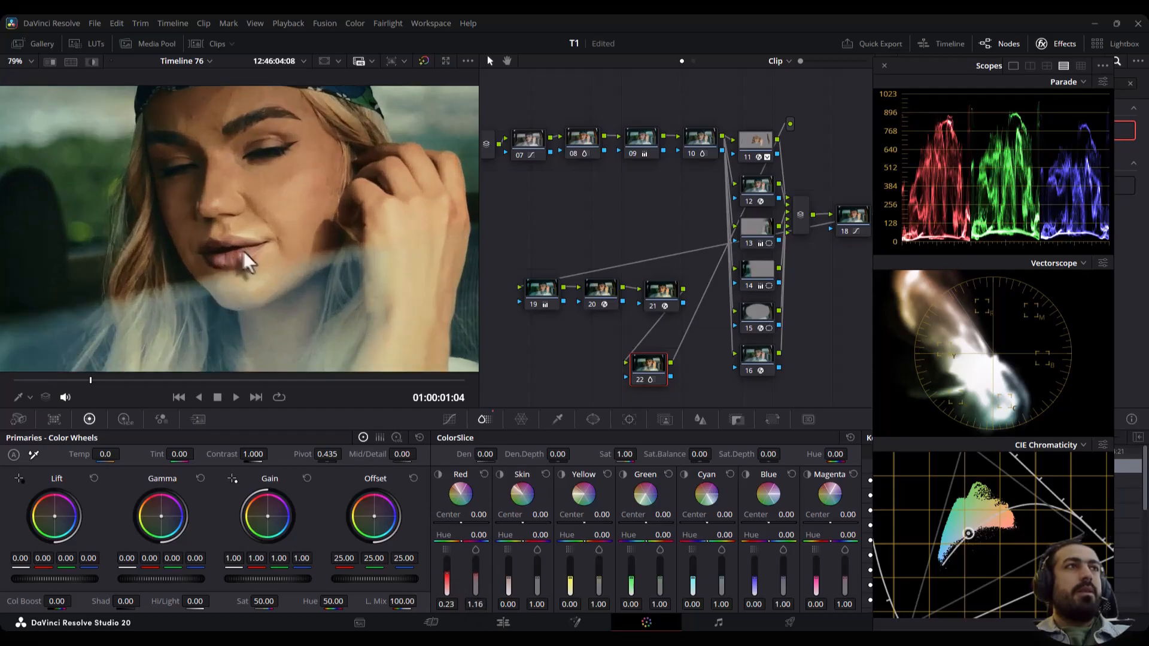
scroll(281, 238, down, 4)
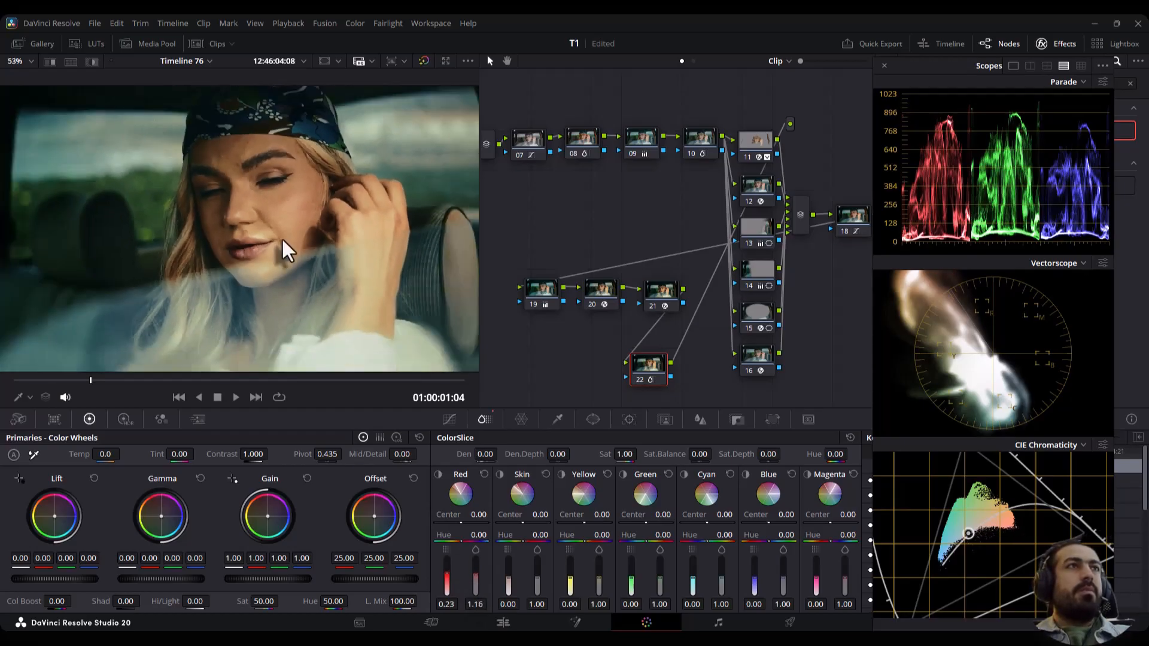
Close the scopes and the effects library to show the whole node graph
key(ctrl+shift+w)
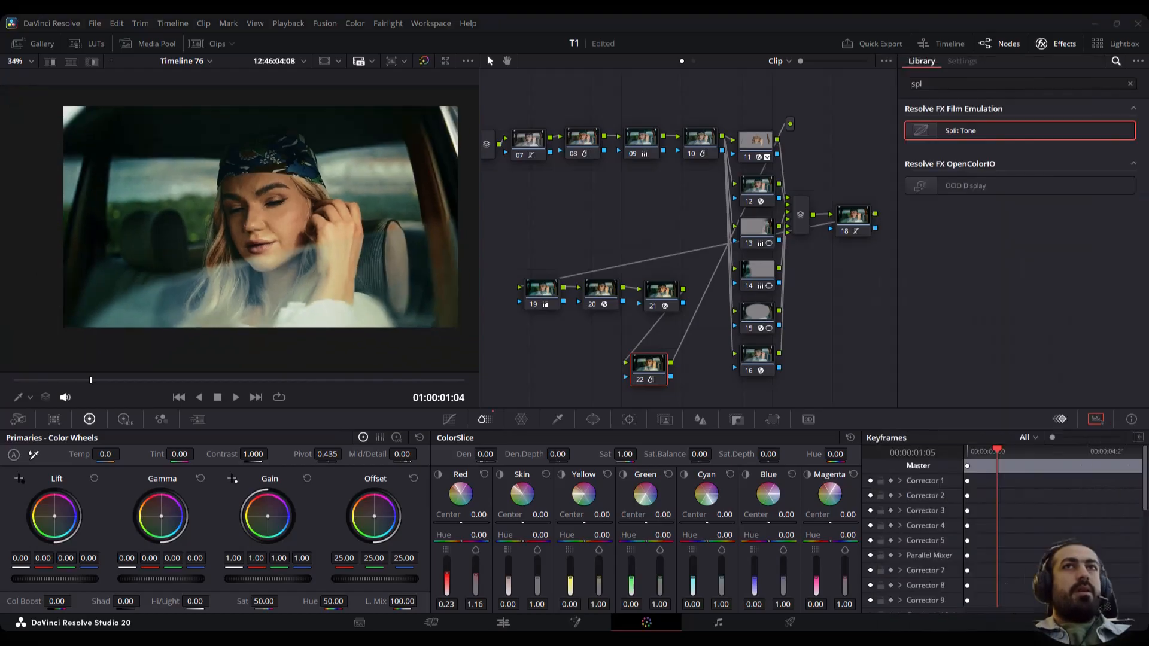
click(1057, 44)
scroll(946, 138, down, 2)
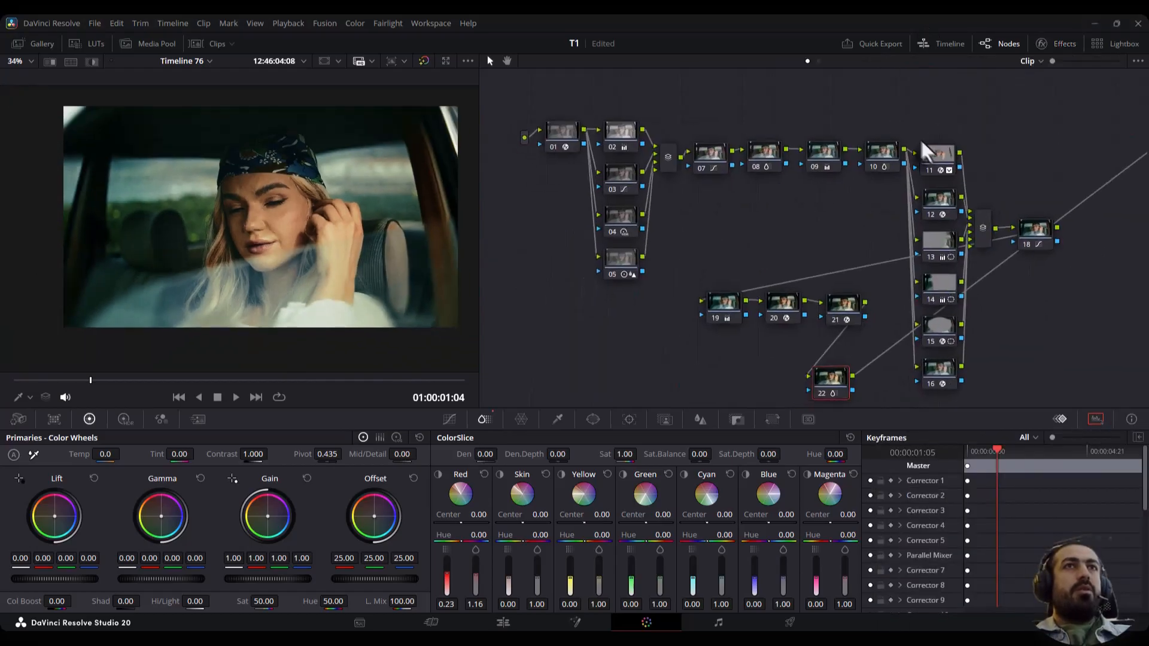
Disable all nodes after node 01, play the clip full screen and re-enable them to compare before and after
drag(1066, 82, 632, 362)
key(ctrl+d)
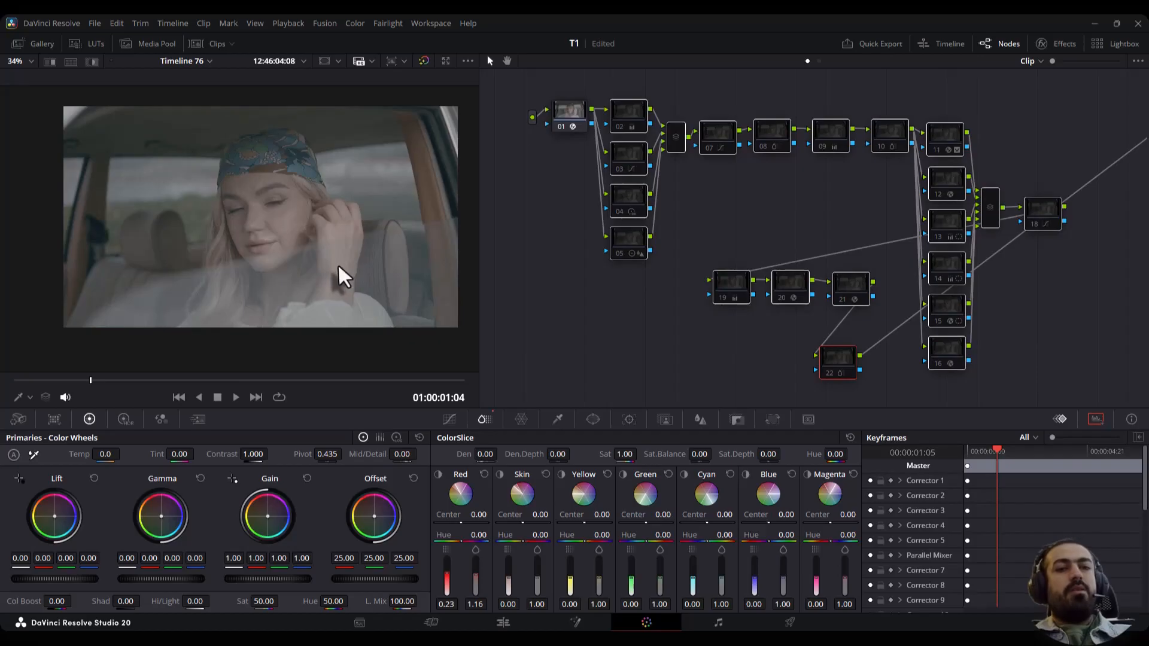
key(ctrl+f)
key(space)
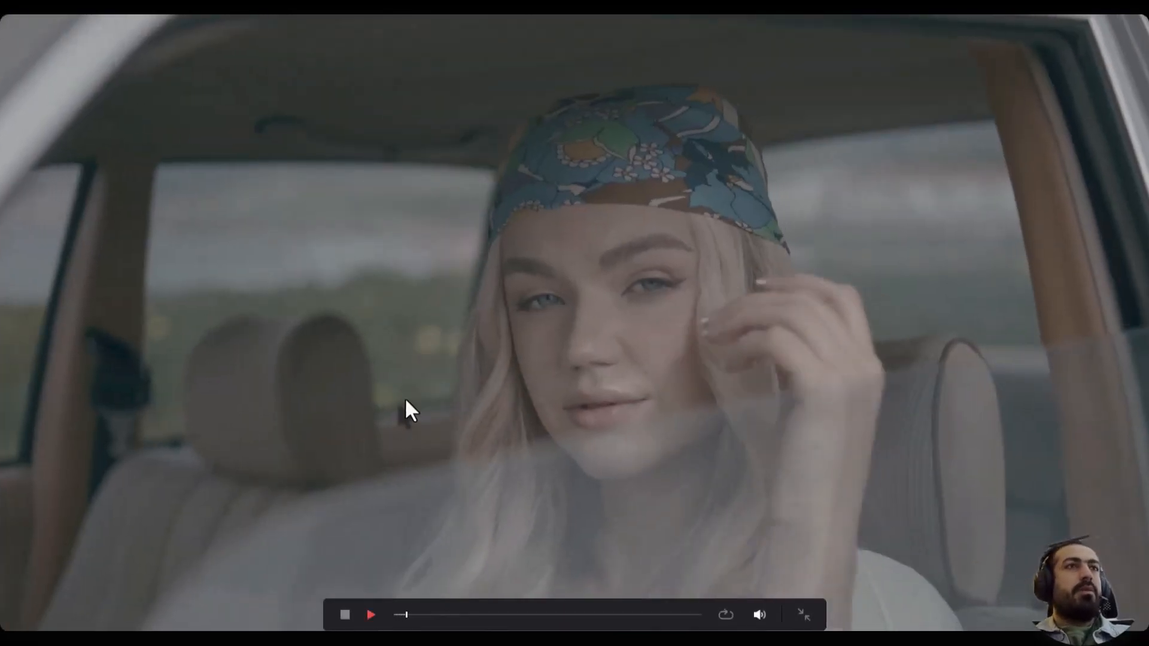
key(ctrl+d)
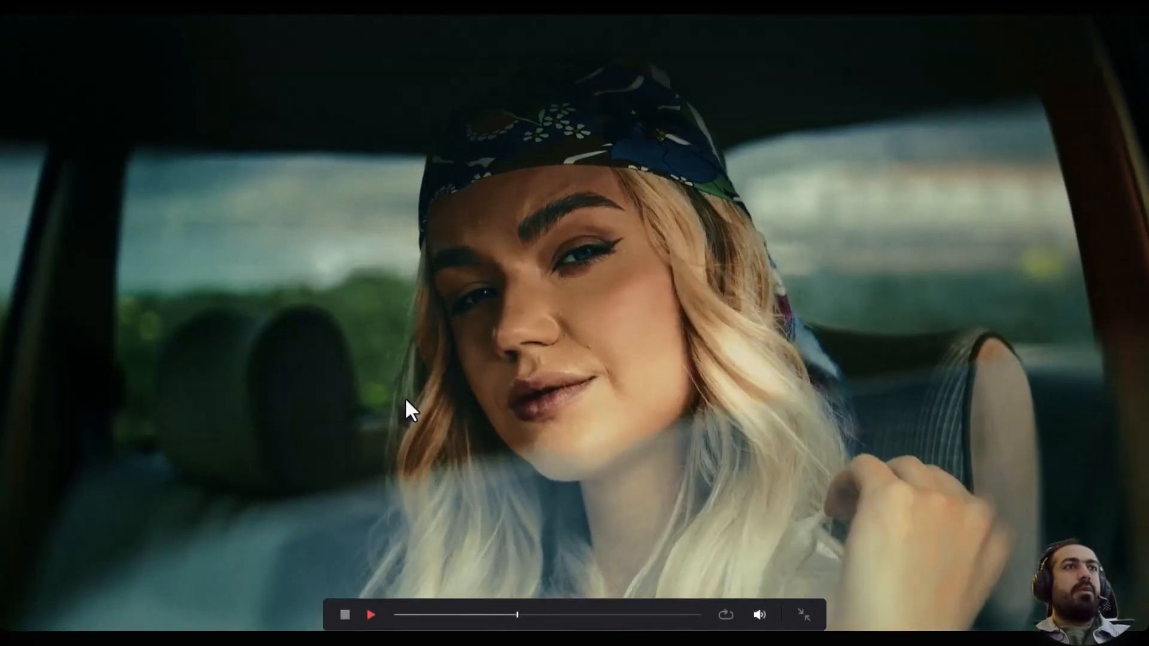